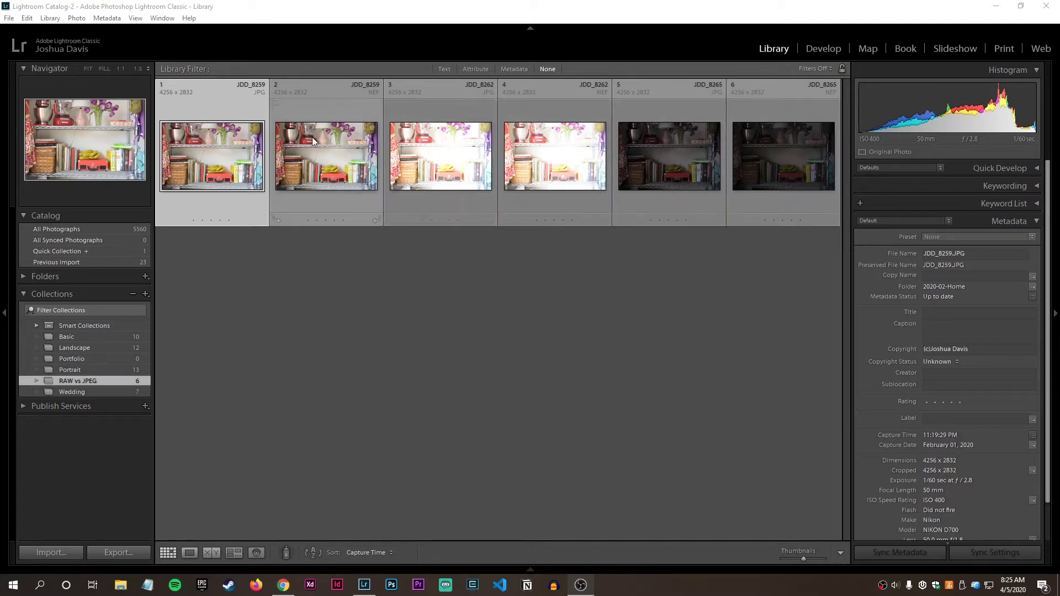
- Compare JDD_8259.JPG with JDD_8259.NEF by viewing each one enlarged in the Develop module, returning to the thumbnail grid between views
{"action": "left_click", "coordinate": [366, 155]}
{"action": "left_click", "coordinate": [410, 167]}
{"action": "left_click", "coordinate": [233, 158]}
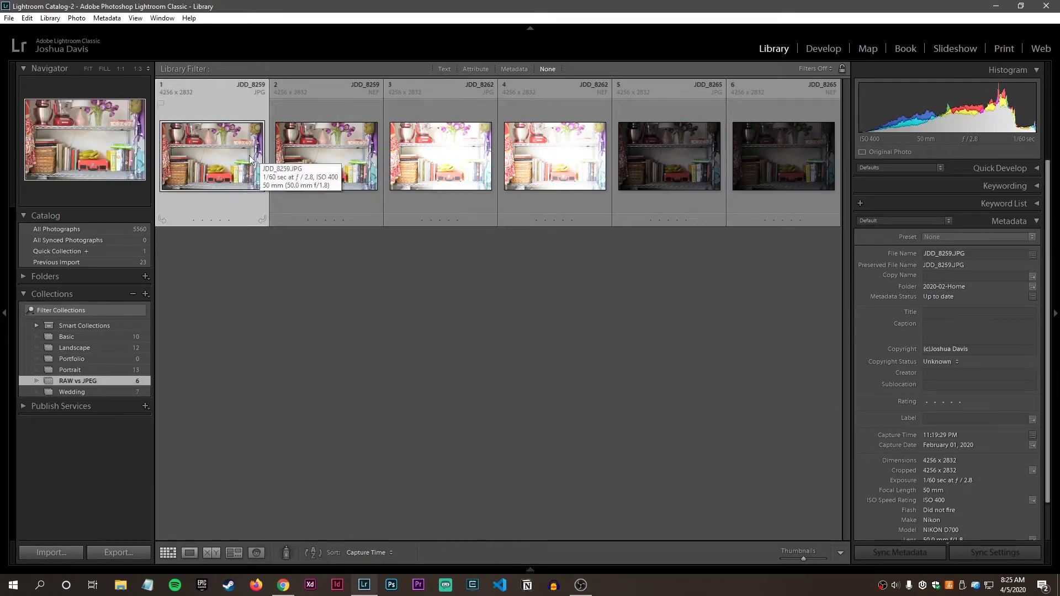
{"action": "key", "text": "d"}
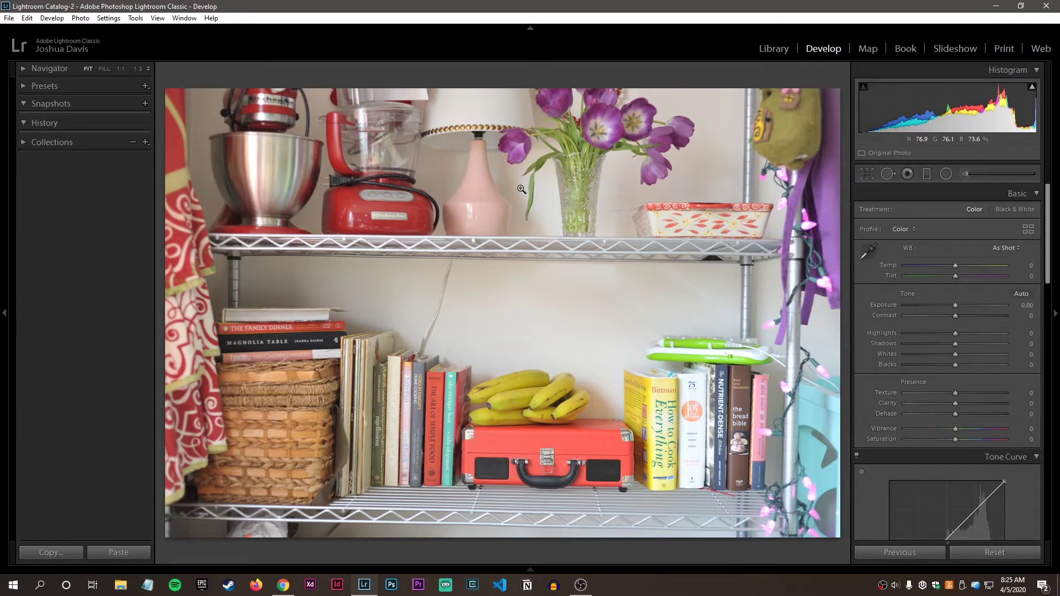
{"action": "key", "text": "g"}
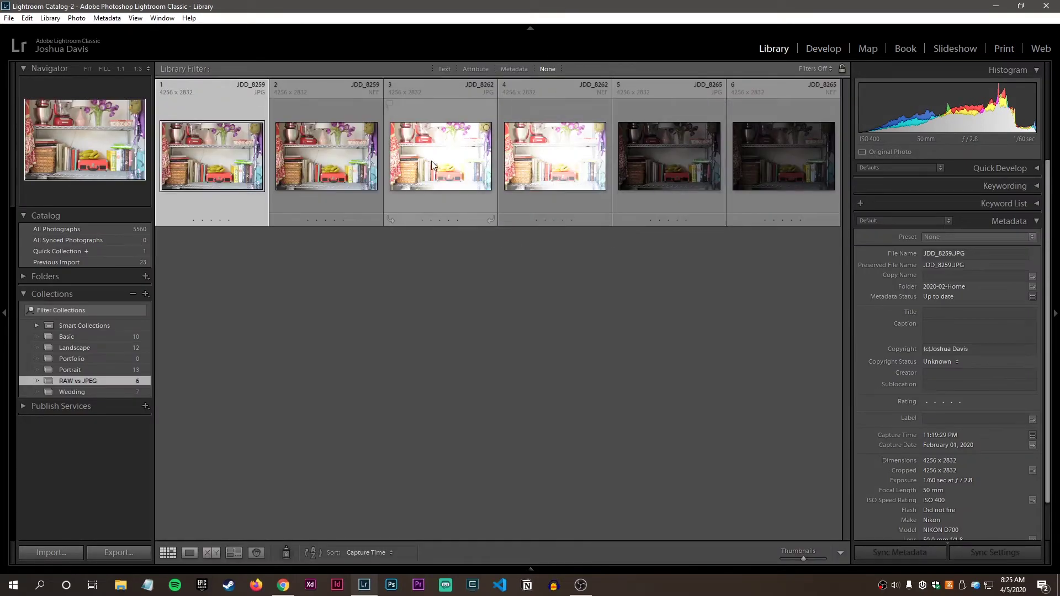
{"action": "left_click", "coordinate": [315, 151]}
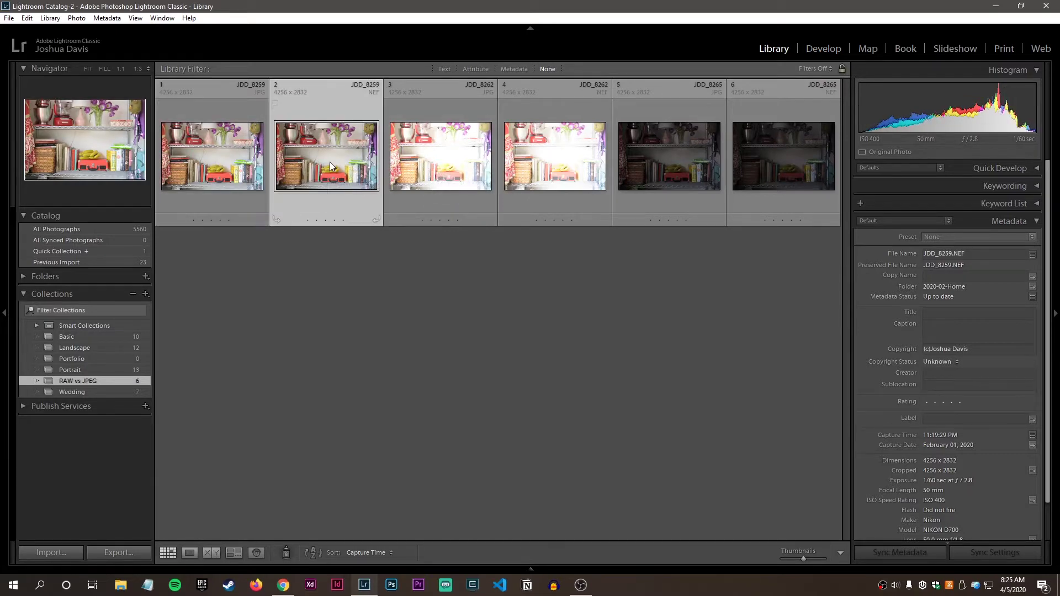
{"action": "key", "text": "d"}
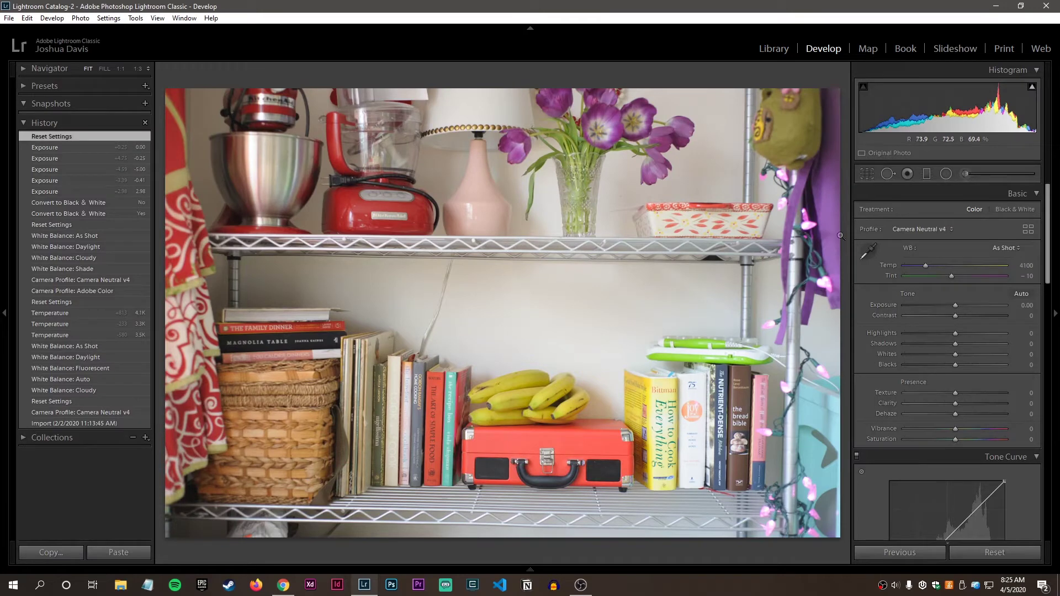
{"action": "key", "text": "g"}
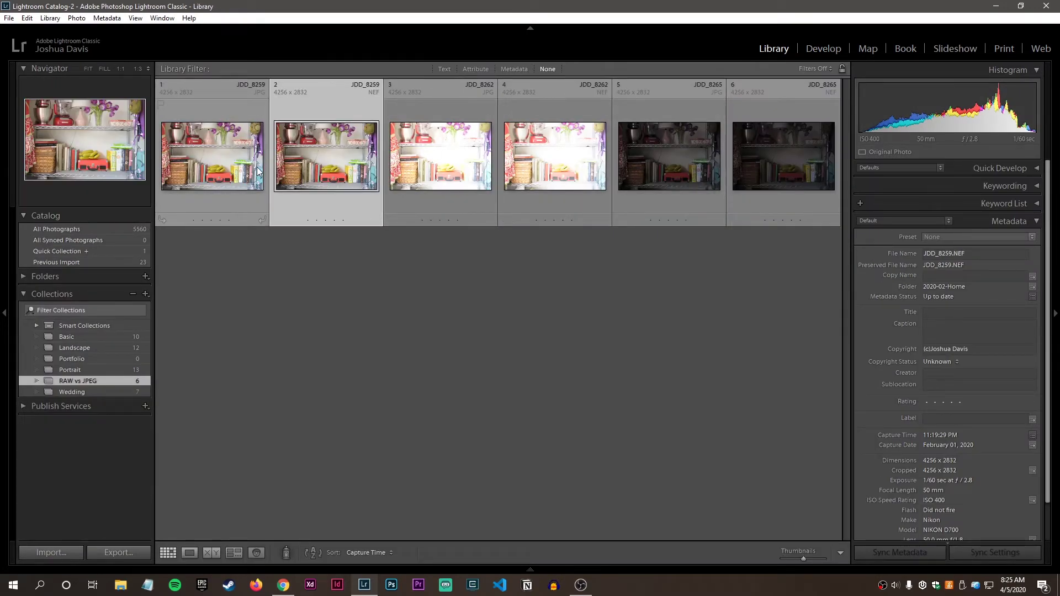
{"action": "double_click", "coordinate": [221, 167]}
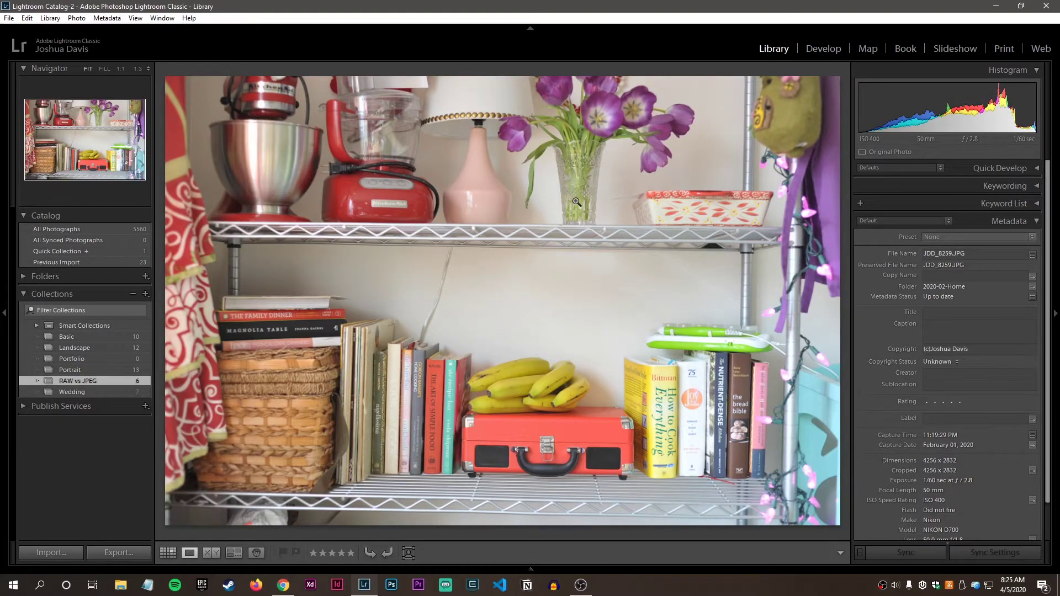
{"action": "key", "text": "d"}
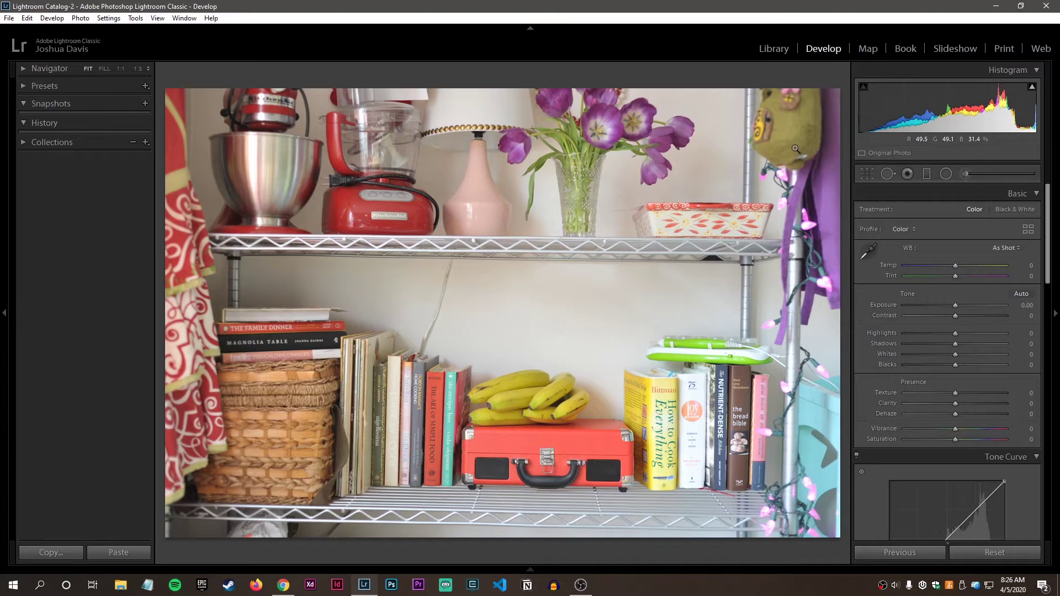
{"action": "key", "text": "g"}
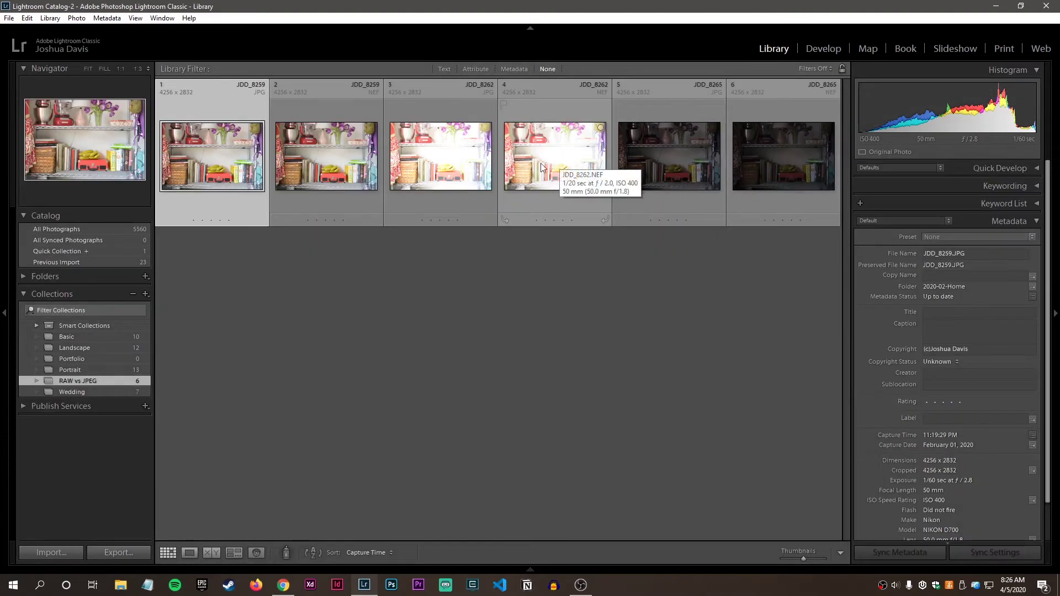
- View the overexposed JDD_8262.NEF and the underexposed JDD_8265.NEF enlarged with their histograms, returning to the thumbnail grid
{"action": "double_click", "coordinate": [561, 164]}
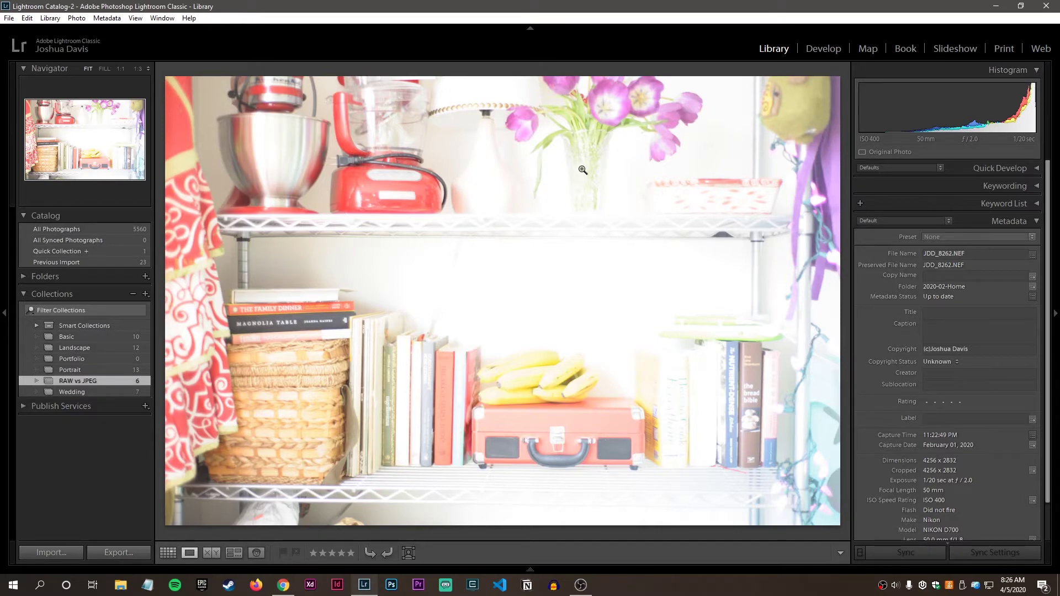
{"action": "key", "text": "g"}
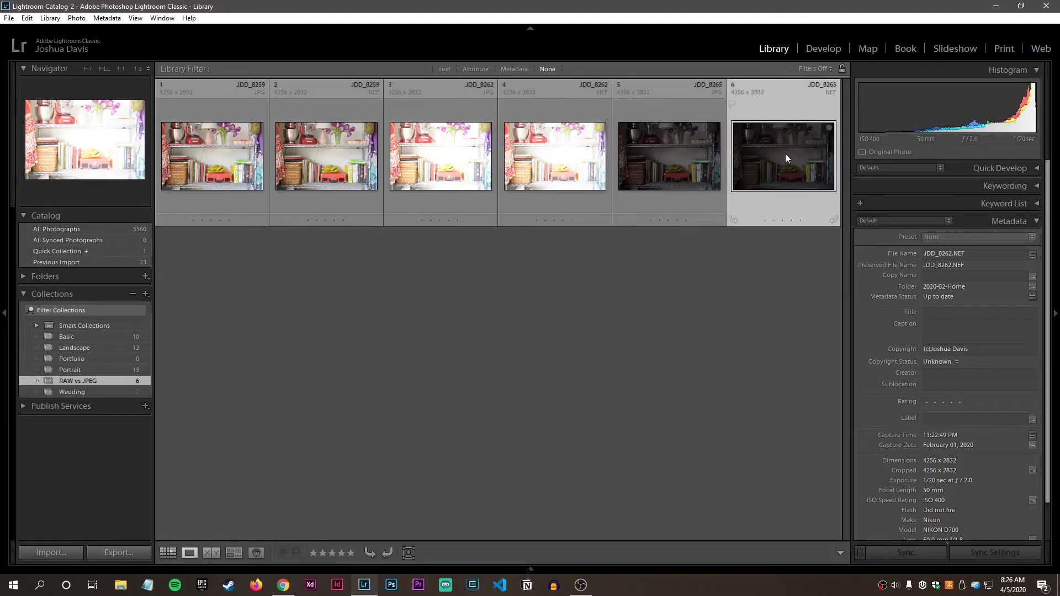
{"action": "double_click", "coordinate": [786, 155]}
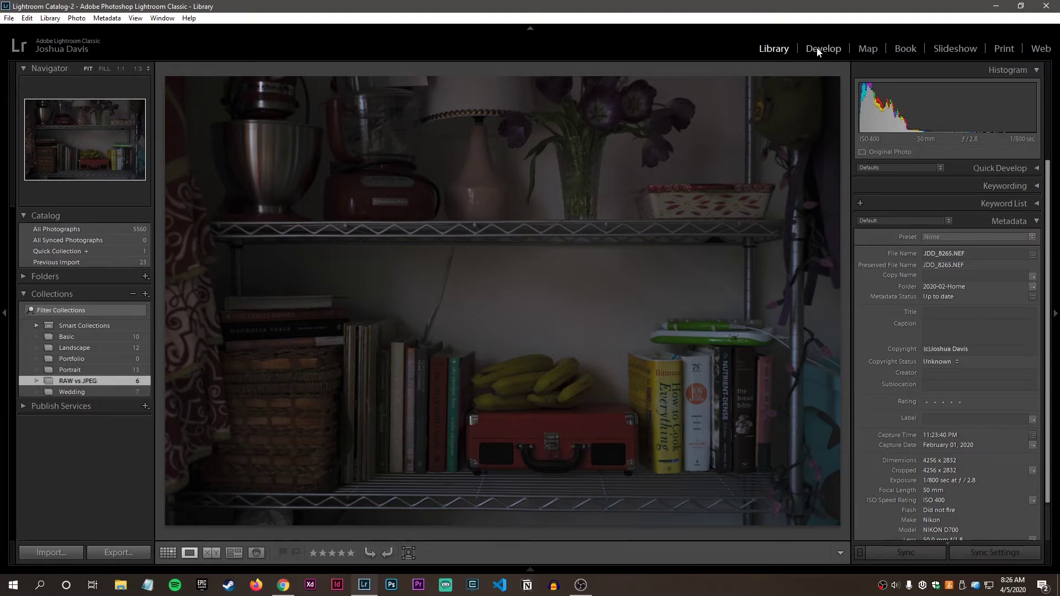
{"action": "key", "text": "g"}
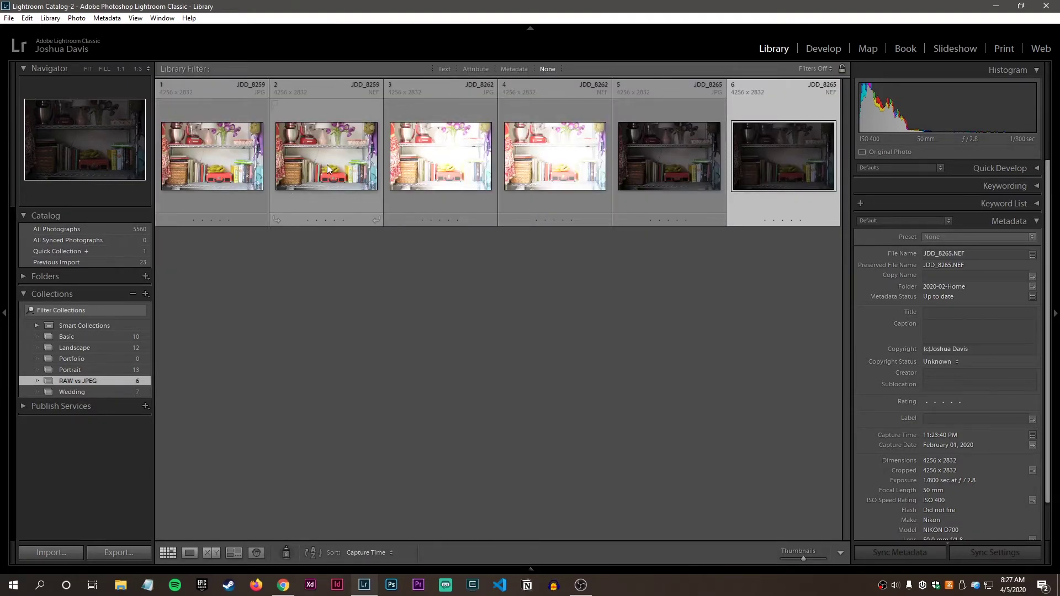
- Open JDD_8259.NEF in the Develop module and lower its exposure to −0.40 using the histogram
{"action": "double_click", "coordinate": [291, 173]}
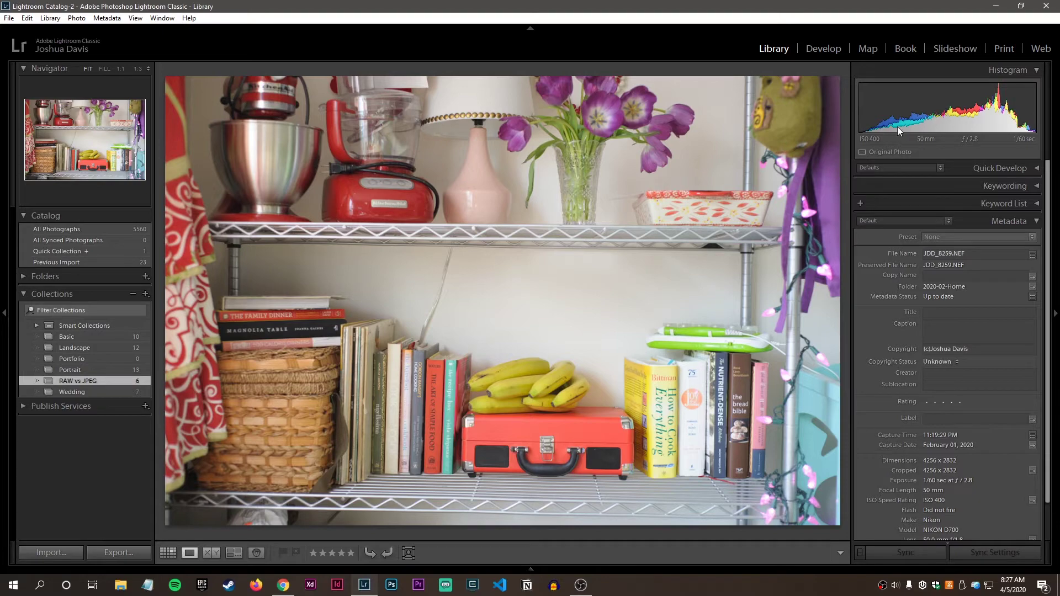
{"action": "key", "text": "d"}
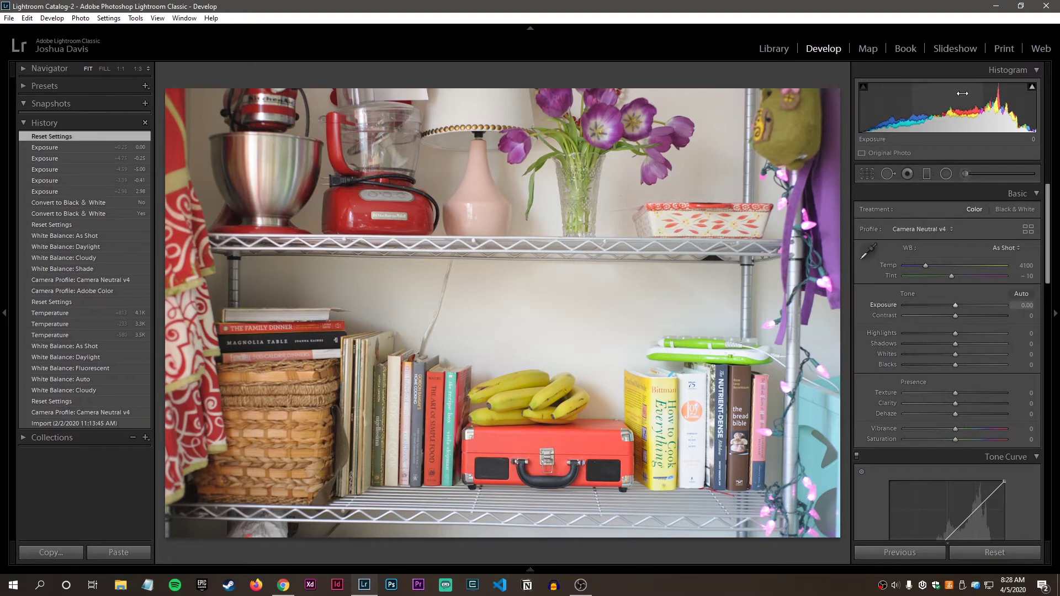
{"action": "left_click_drag", "start_coordinate": [972, 108], "coordinate": [961, 107]}
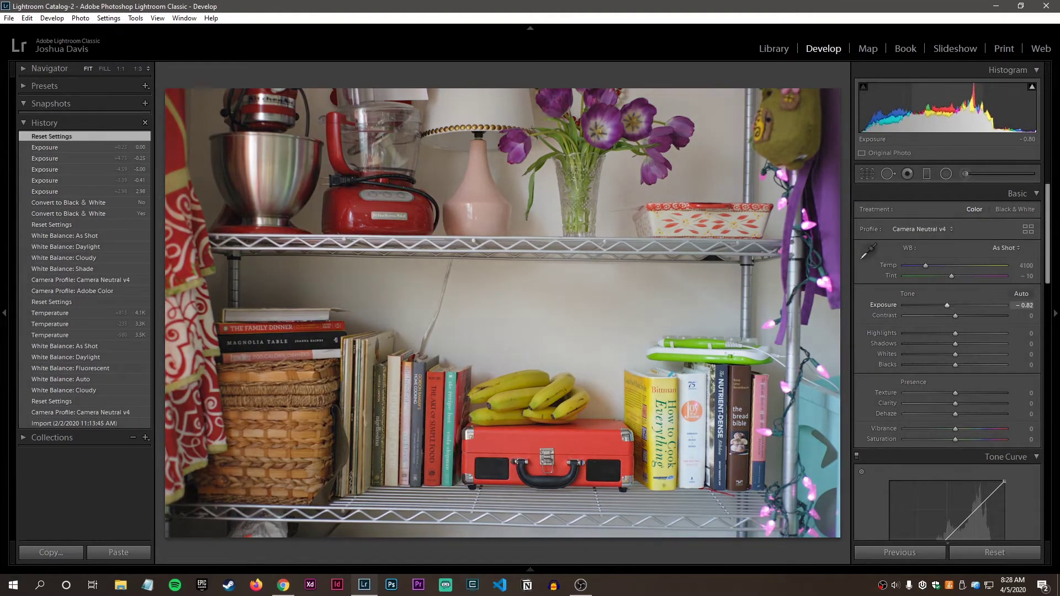
{"action": "left_click_drag", "start_coordinate": [961, 108], "coordinate": [966, 107]}
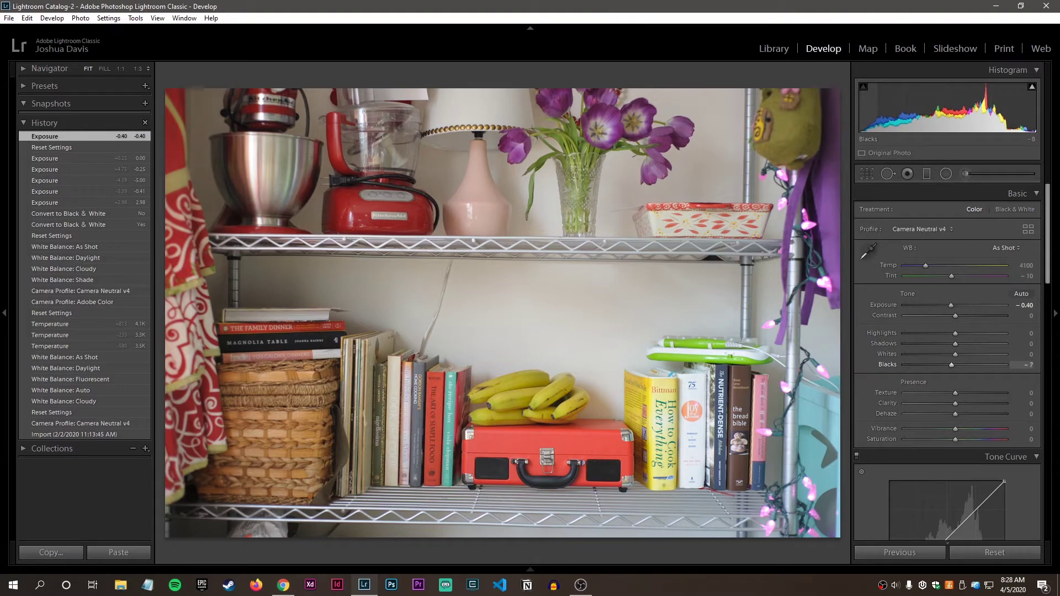
- Set the blacks to +10 and the exposure to −0.28 for JDD_8259.NEF using the histogram, and return to the thumbnail grid
{"action": "left_click_drag", "start_coordinate": [877, 110], "coordinate": [907, 111]}
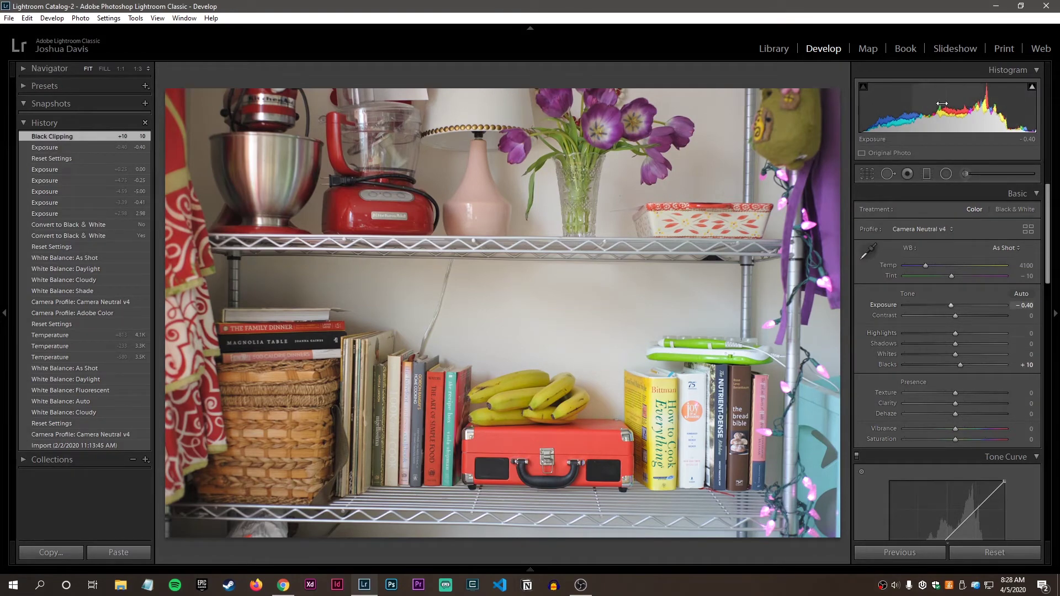
{"action": "left_click_drag", "start_coordinate": [938, 110], "coordinate": [946, 108]}
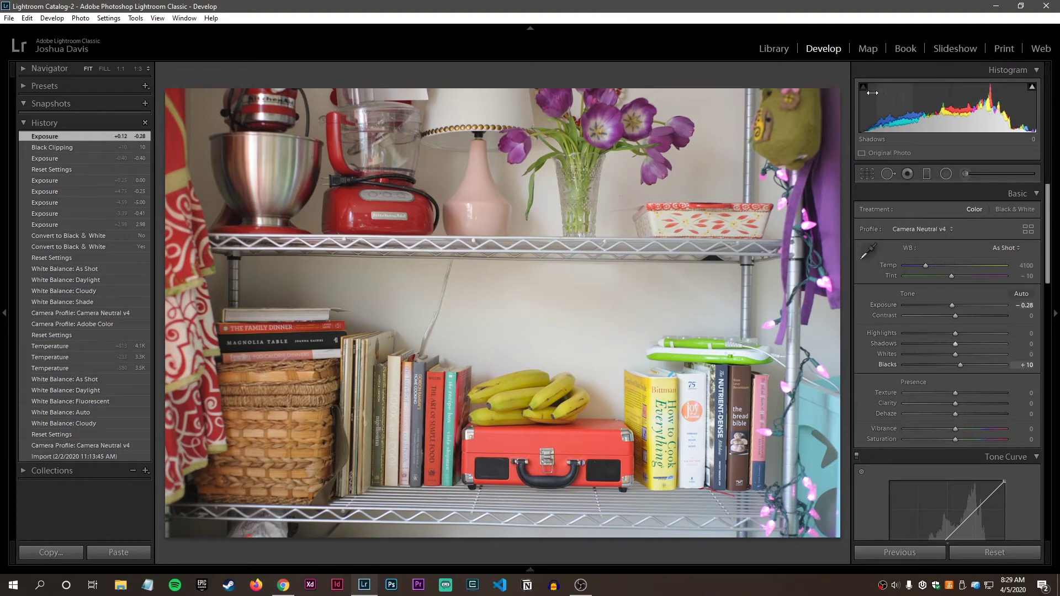
{"action": "left_click", "coordinate": [1030, 91]}
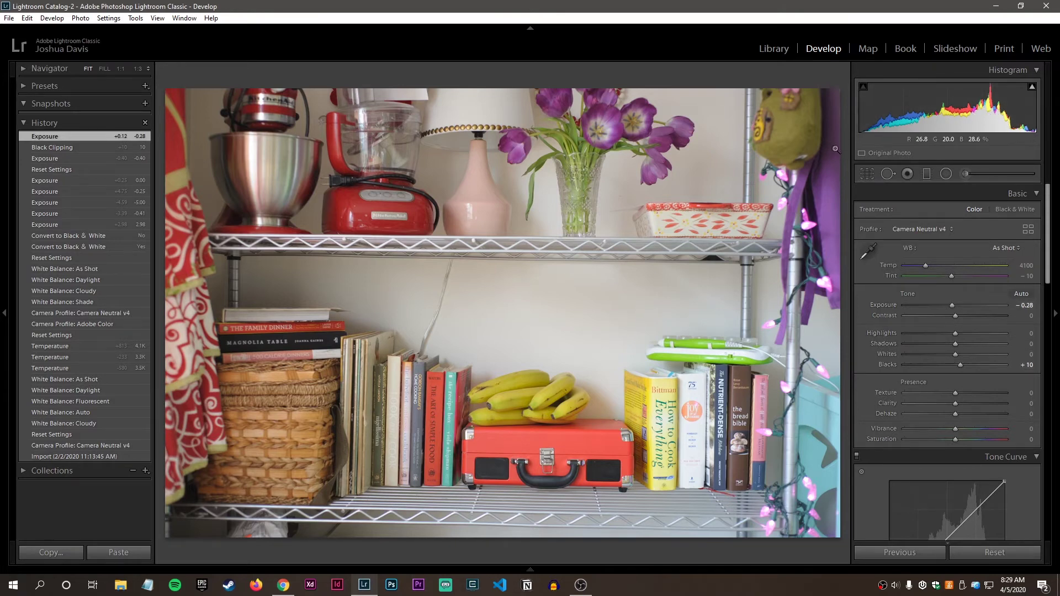
{"action": "key", "text": "g"}
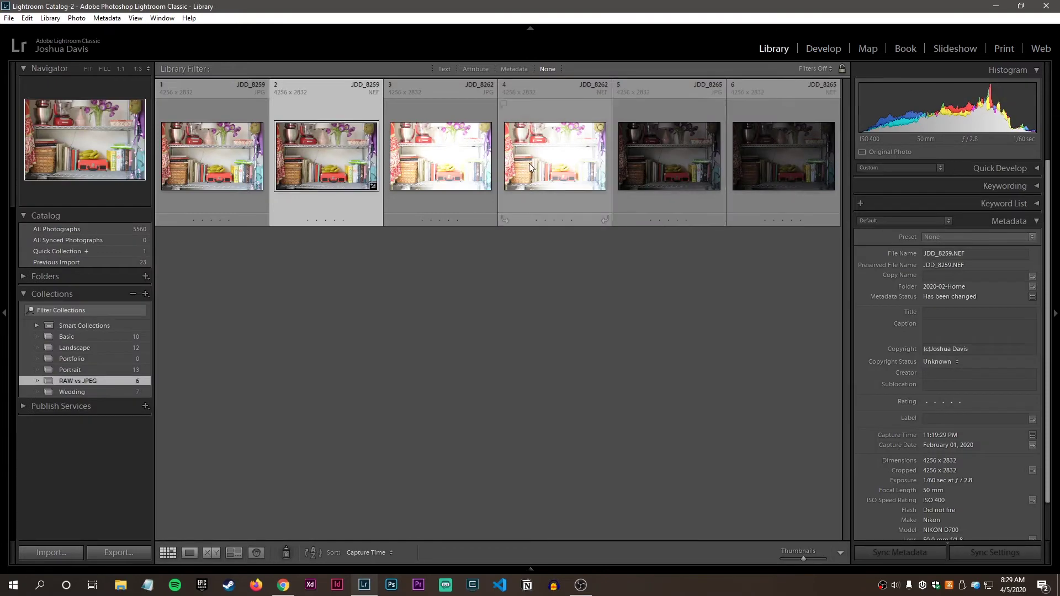
- Open the overexposed JDD_8262.NEF in the Develop module and turn on the highlight clipping overlay
{"action": "double_click", "coordinate": [548, 157]}
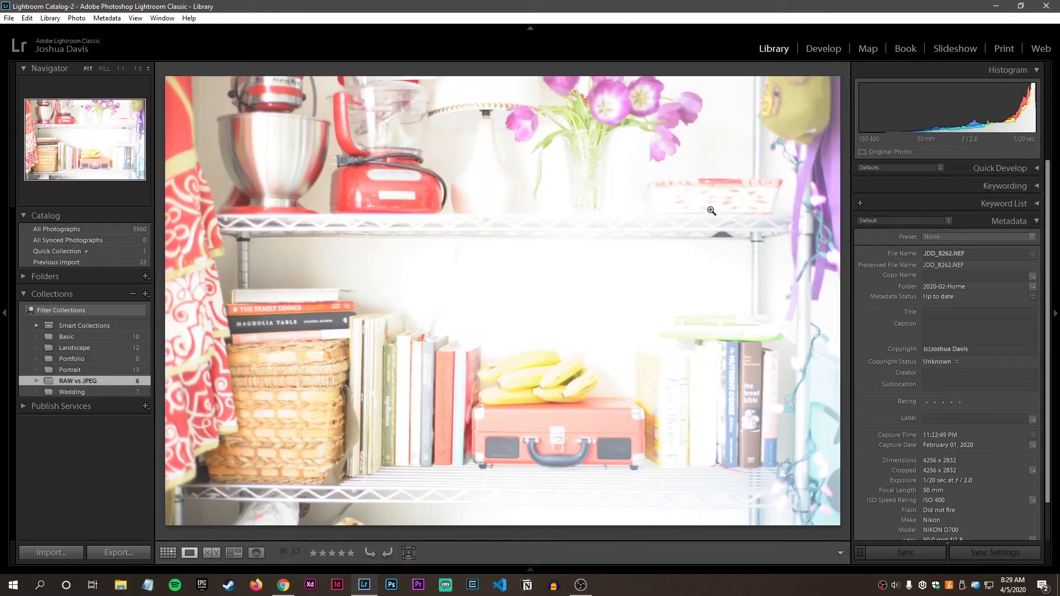
{"action": "left_click", "coordinate": [825, 49]}
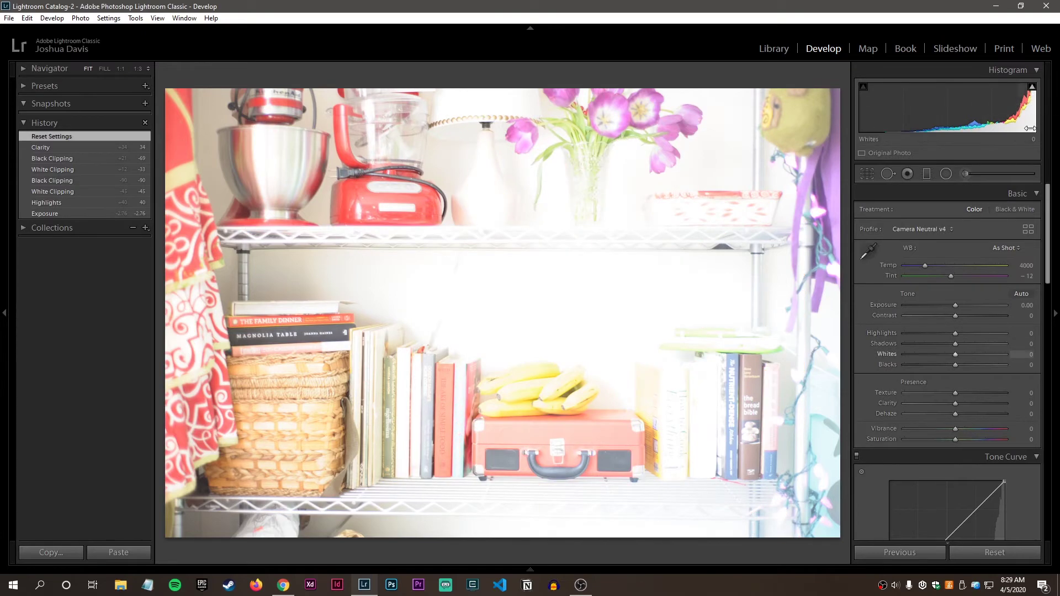
{"action": "left_click", "coordinate": [1032, 86]}
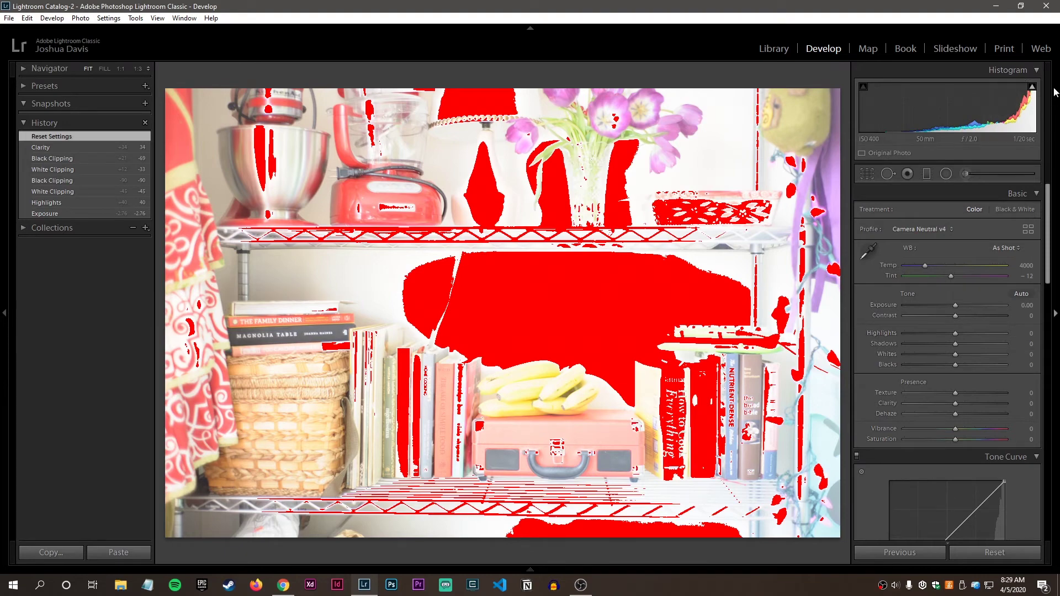
{"action": "left_click", "coordinate": [1032, 86]}
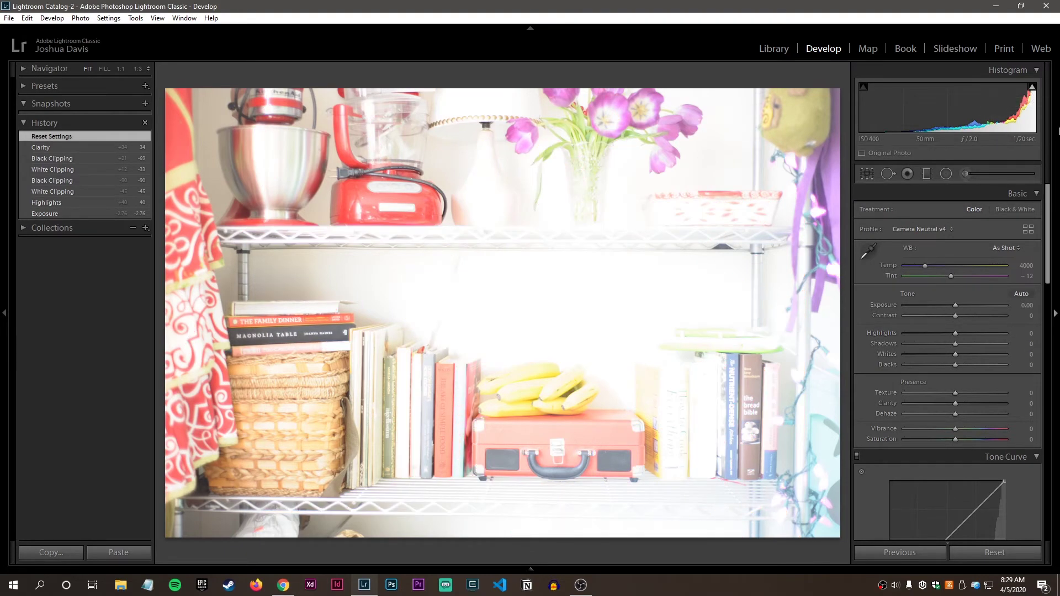
{"action": "left_click", "coordinate": [1032, 87]}
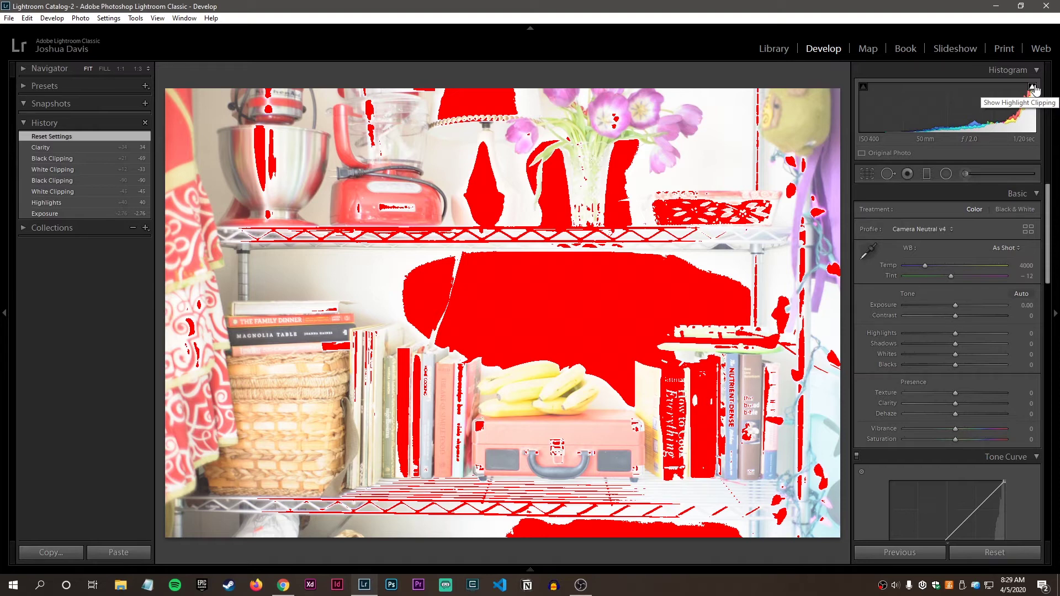
{"action": "left_click", "coordinate": [1032, 87]}
{"action": "left_click", "coordinate": [1032, 88]}
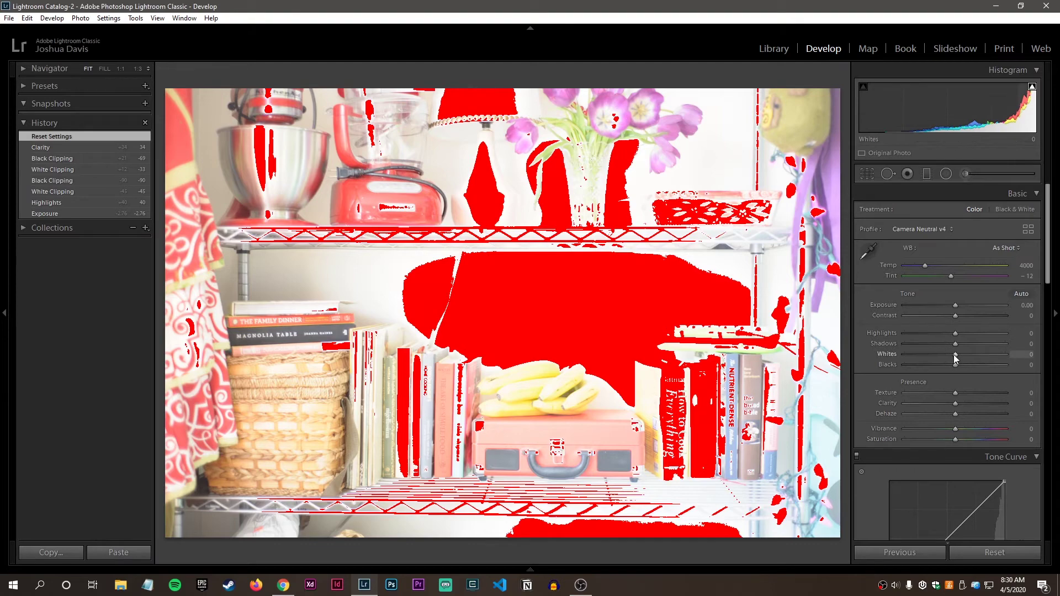
- Set the overexposed photo's whites to −1 and exposure to −1.50, and hide the highlight clipping overlay
{"action": "mouse_move", "coordinate": [956, 357]}
{"action": "left_mouse_down"}
{"action": "mouse_move", "coordinate": [909, 356]}
{"action": "mouse_move", "coordinate": [955, 355]}
{"action": "left_mouse_up"}
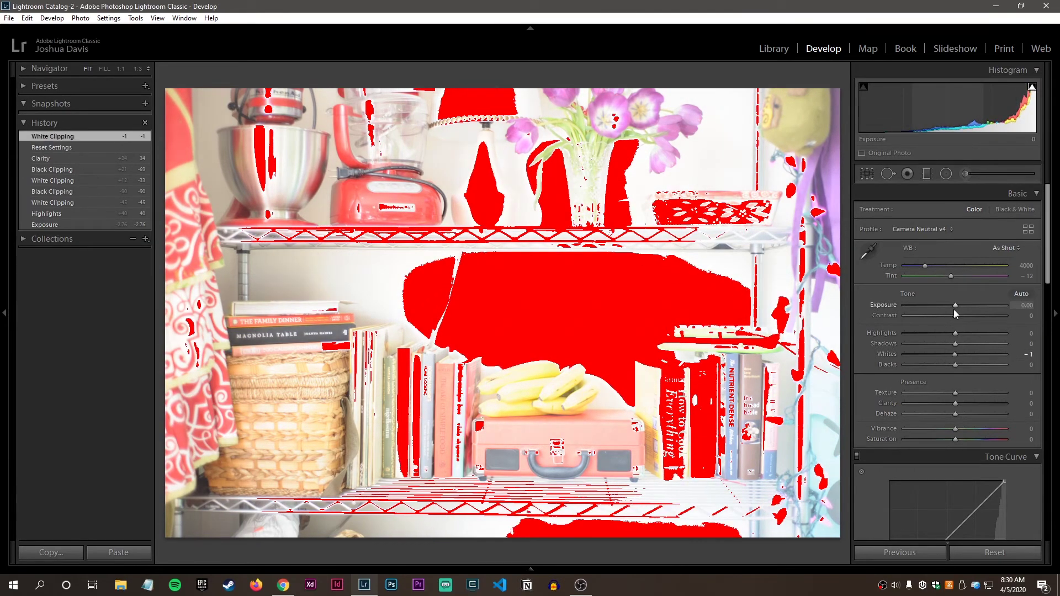
{"action": "left_click_drag", "start_coordinate": [954, 307], "coordinate": [936, 306]}
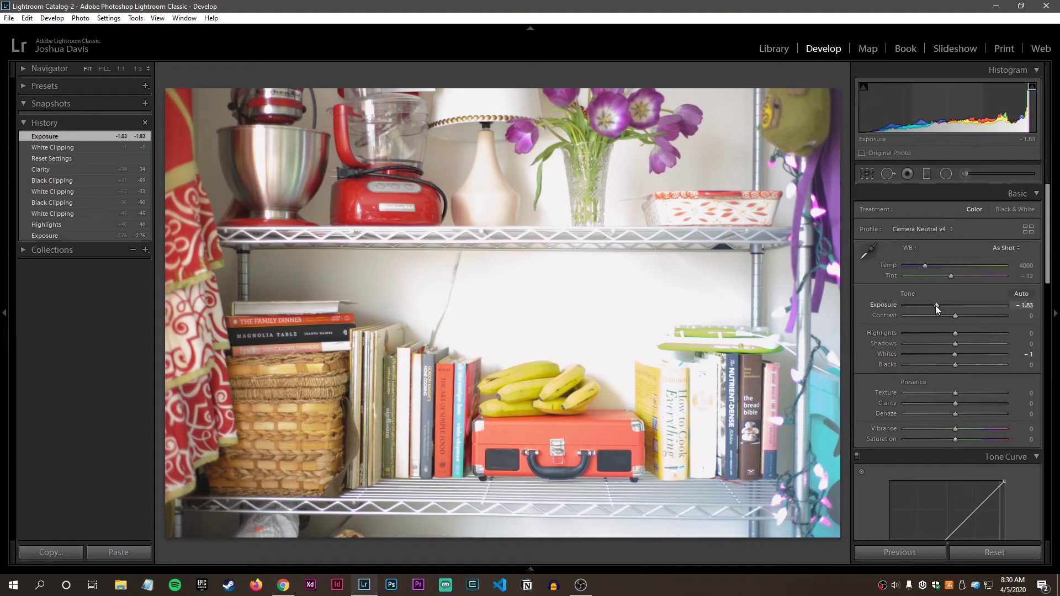
{"action": "left_click_drag", "start_coordinate": [936, 305], "coordinate": [940, 305]}
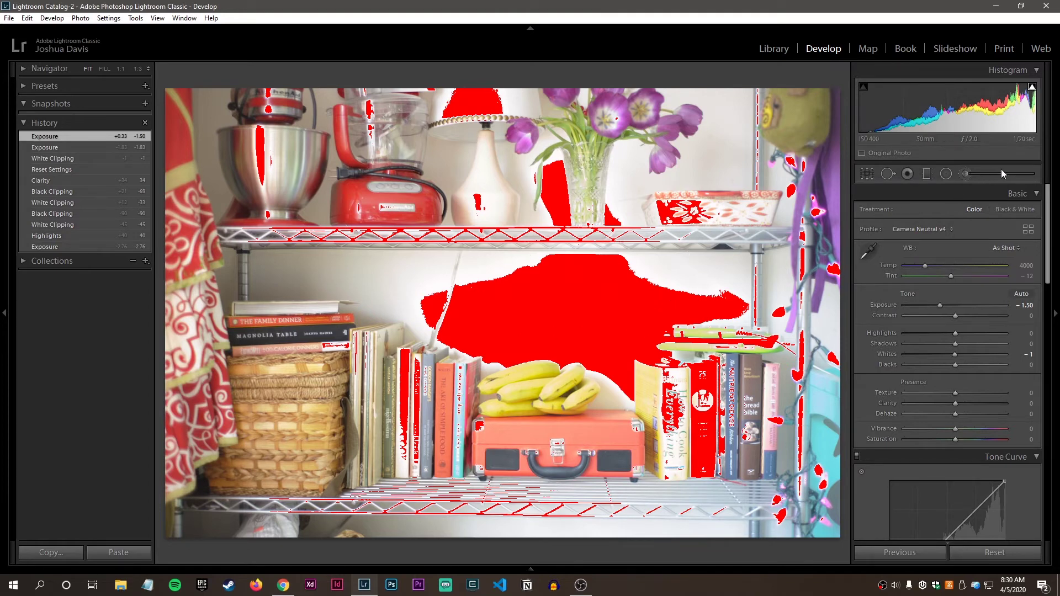
{"action": "left_click", "coordinate": [1032, 88]}
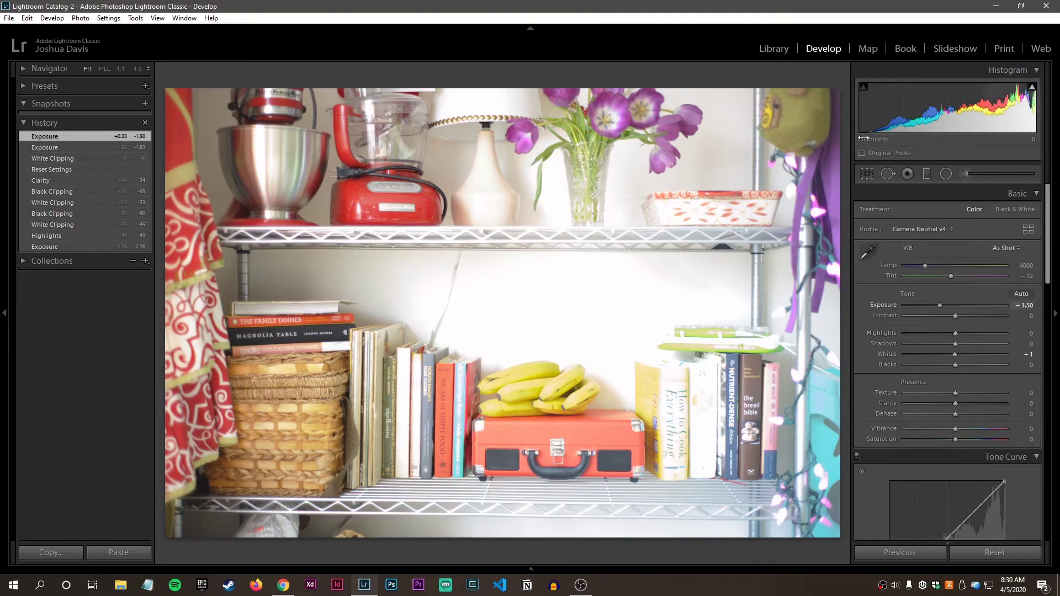
{"action": "key", "text": "g"}
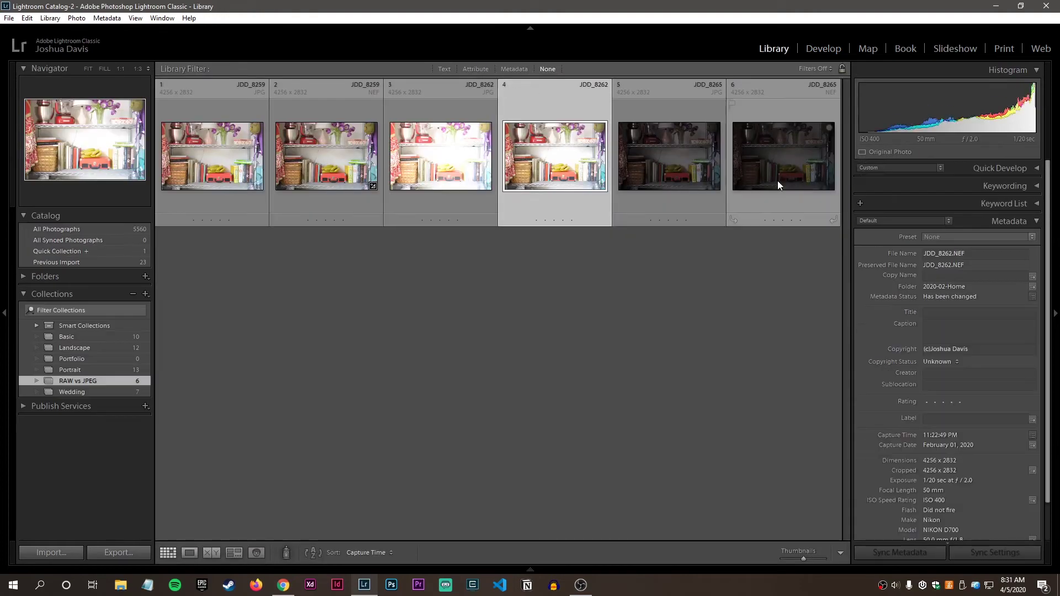
- Open the underexposed JDD_8265.NEF in the Develop module, and lower its exposure to −3.58 with the shadow clipping overlay on
{"action": "key", "text": "e"}
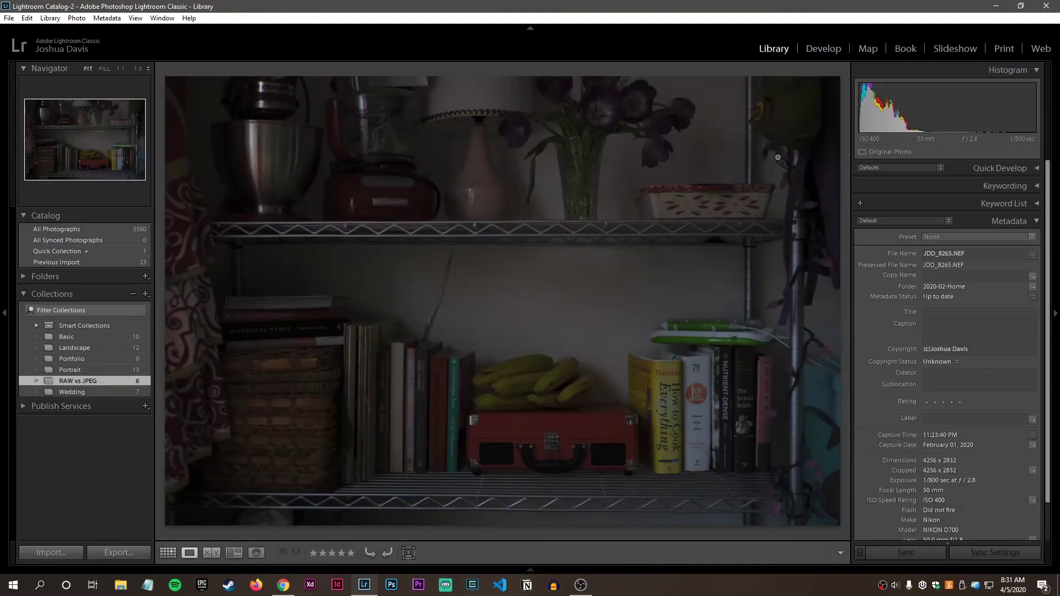
{"action": "left_click", "coordinate": [829, 54]}
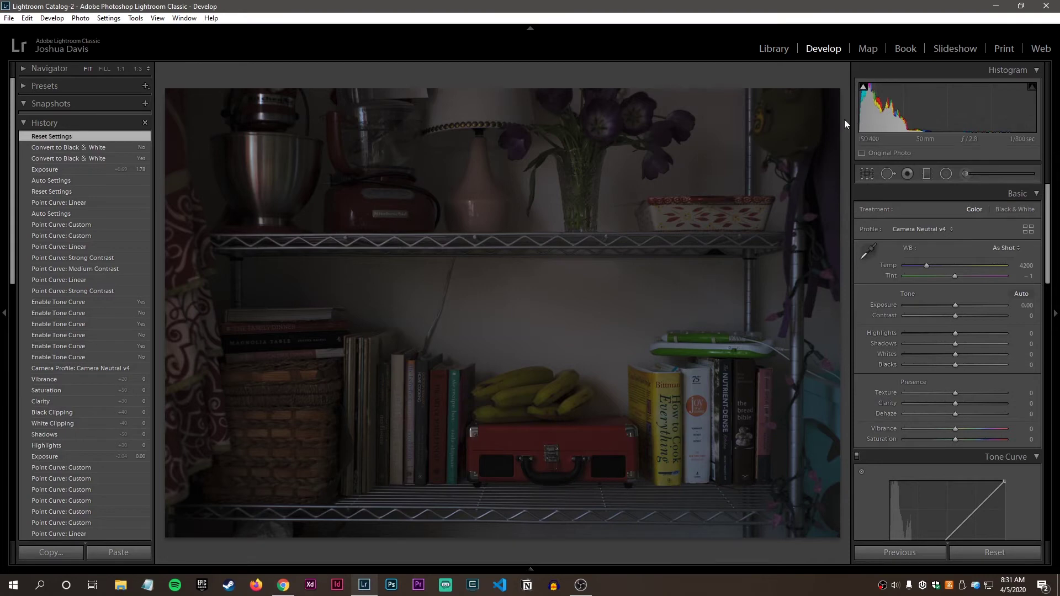
{"action": "left_click", "coordinate": [864, 88]}
{"action": "left_click_drag", "start_coordinate": [955, 303], "coordinate": [919, 307]}
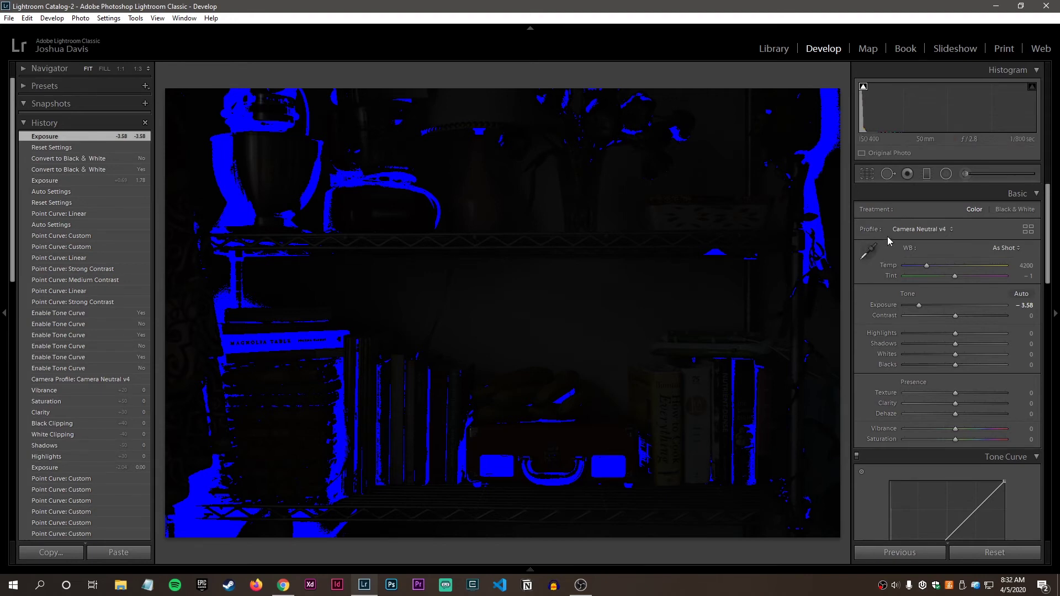
- Try an exposure of −3.20 on the underexposed photo, and reset all of its develop settings
{"action": "double_click", "coordinate": [919, 306]}
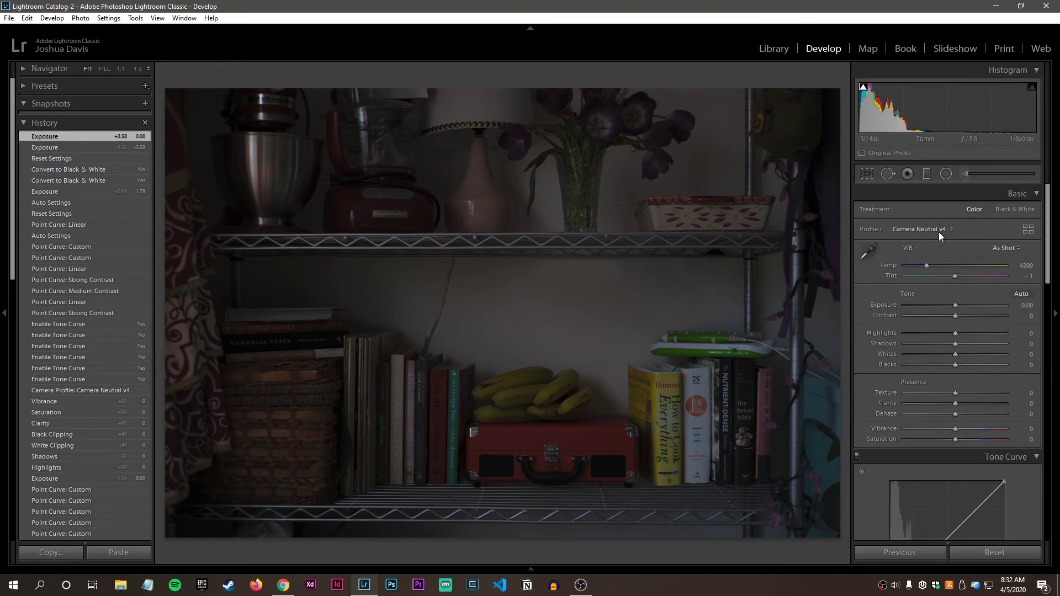
{"action": "left_click_drag", "start_coordinate": [955, 306], "coordinate": [922, 310]}
{"action": "double_click", "coordinate": [923, 306]}
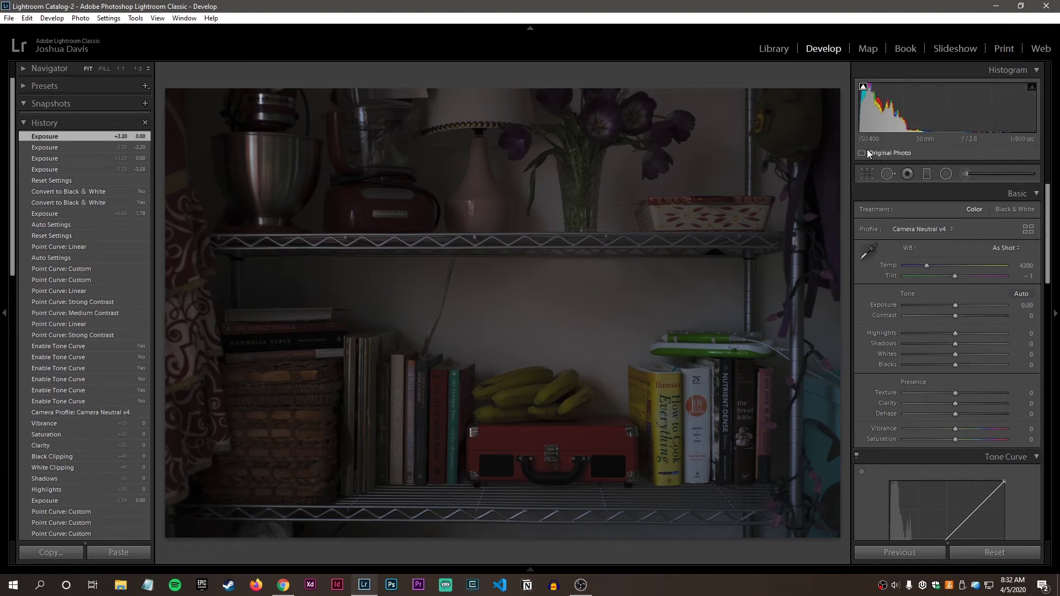
{"action": "left_click", "coordinate": [1010, 555]}
{"action": "left_click", "coordinate": [1007, 555]}
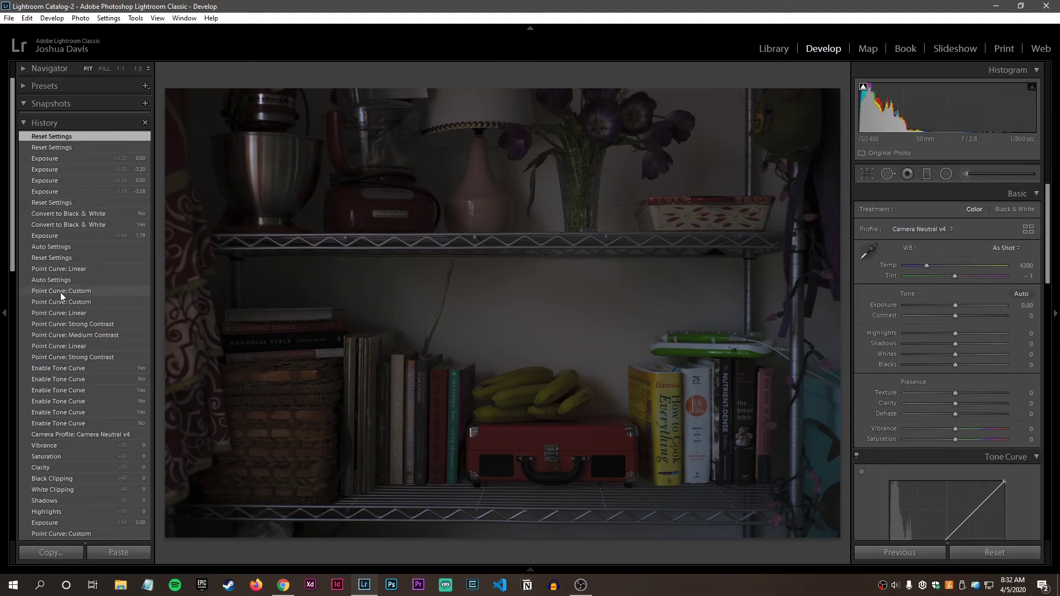
- Examine the dark areas around the bananas and stacked books at 1:1, and return to the fitted view
{"action": "left_click", "coordinate": [24, 68]}
{"action": "left_click", "coordinate": [95, 151]}
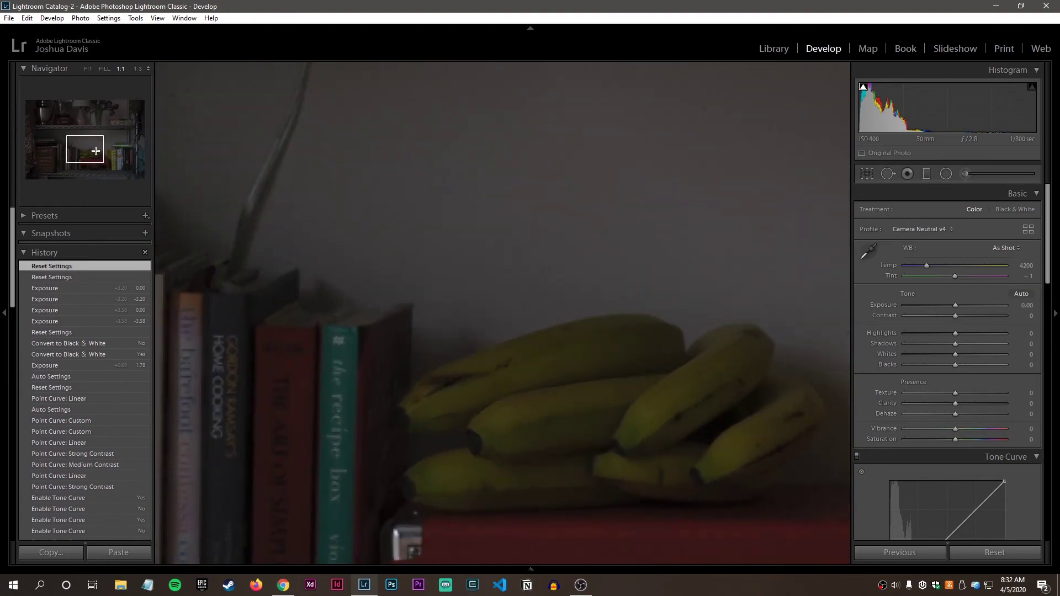
{"action": "left_click_drag", "start_coordinate": [96, 151], "coordinate": [47, 142]}
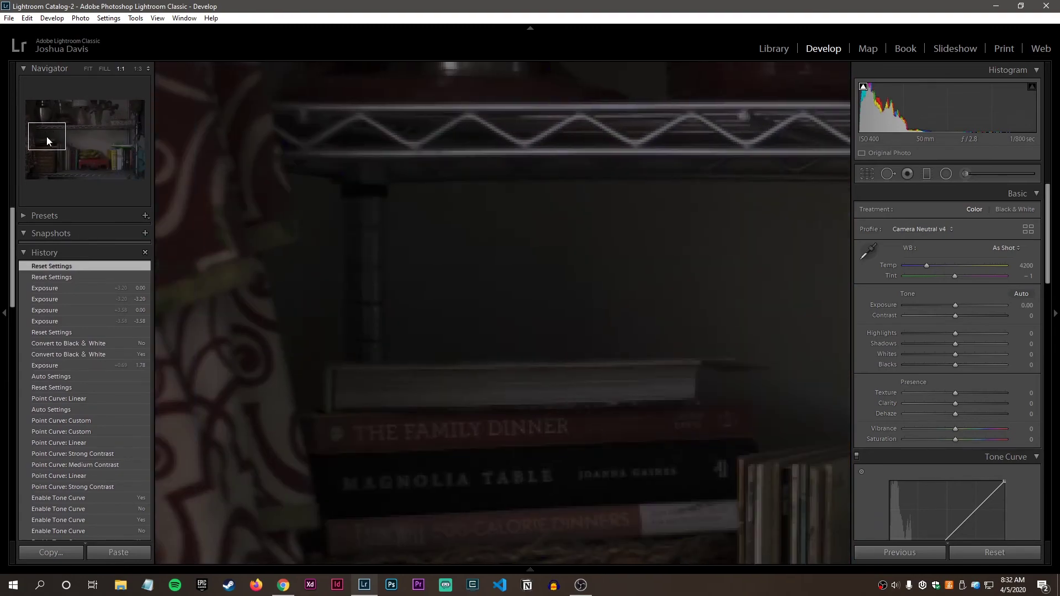
{"action": "left_click", "coordinate": [215, 149]}
{"action": "left_click", "coordinate": [23, 68]}
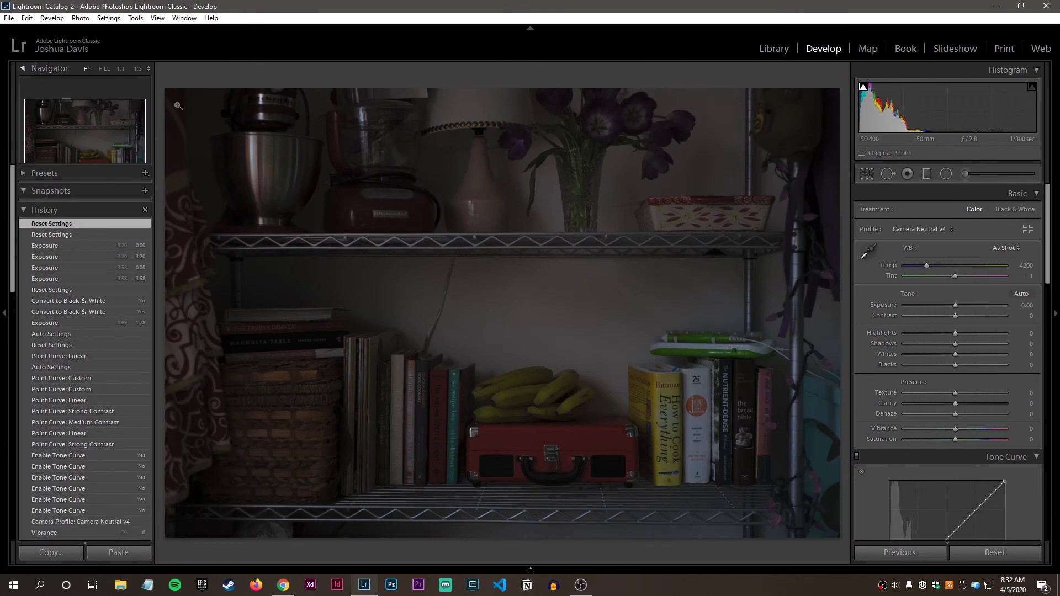
{"action": "left_click_drag", "start_coordinate": [177, 105], "coordinate": [409, 187]}
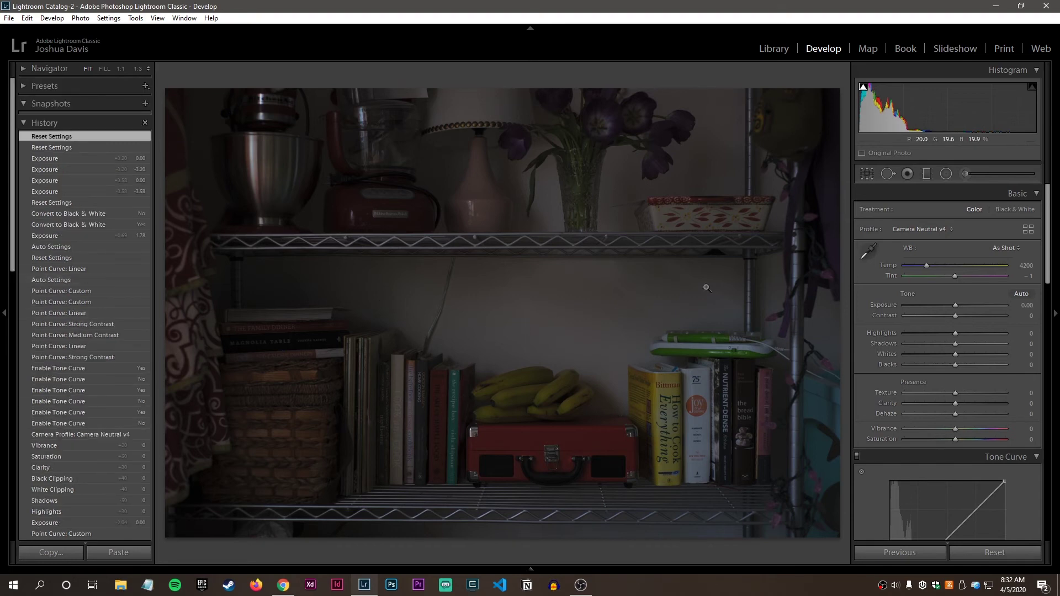
- Review earlier tone curve, shadows, highlights and exposure states in the photo's edit history, and return to the latest Reset Settings state
{"action": "left_click", "coordinate": [67, 313]}
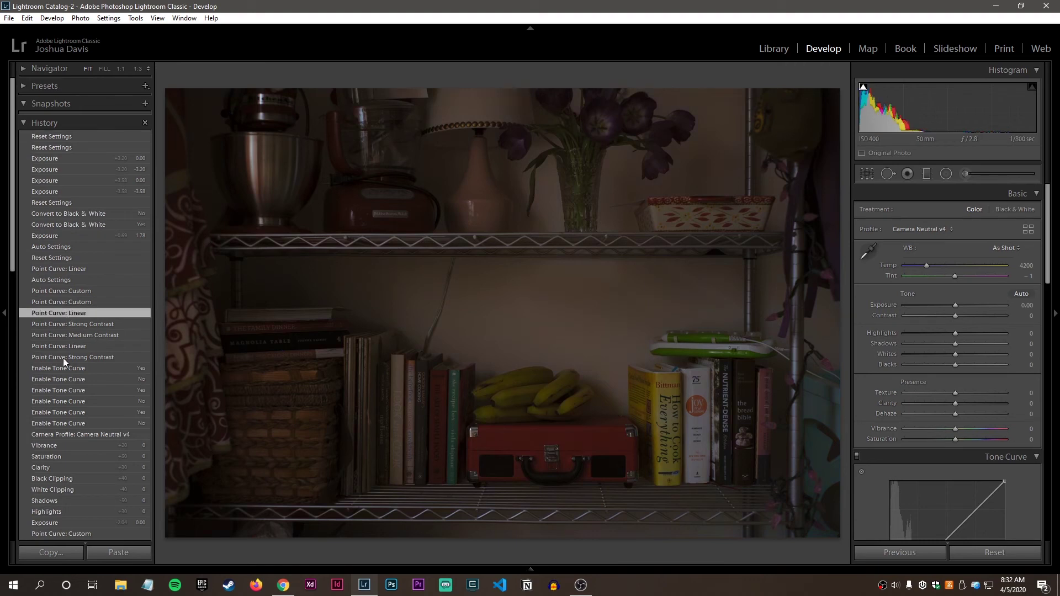
{"action": "left_click", "coordinate": [66, 392]}
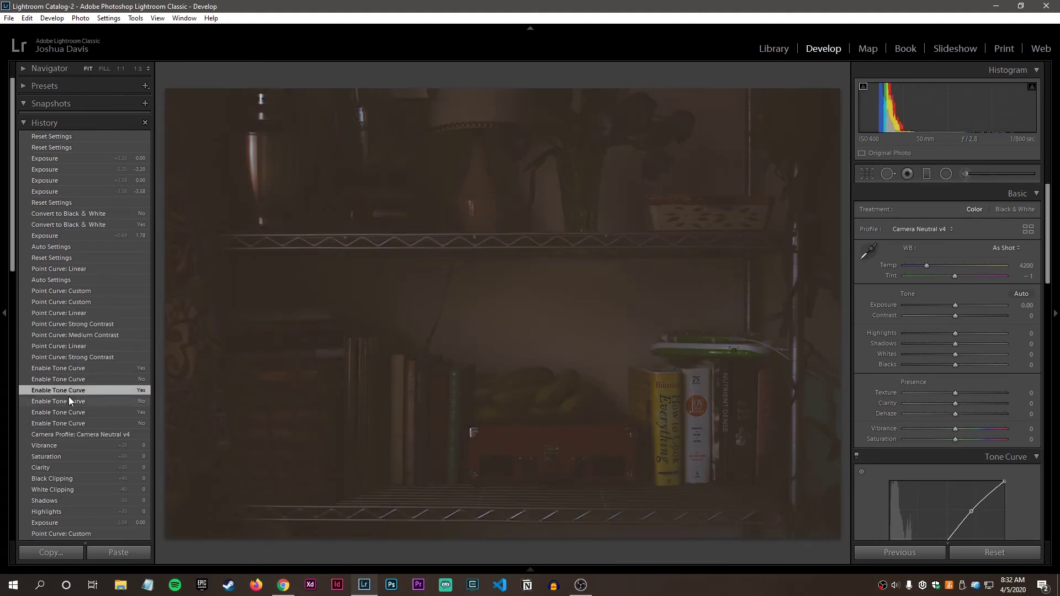
{"action": "left_click", "coordinate": [69, 467]}
{"action": "left_click", "coordinate": [71, 501]}
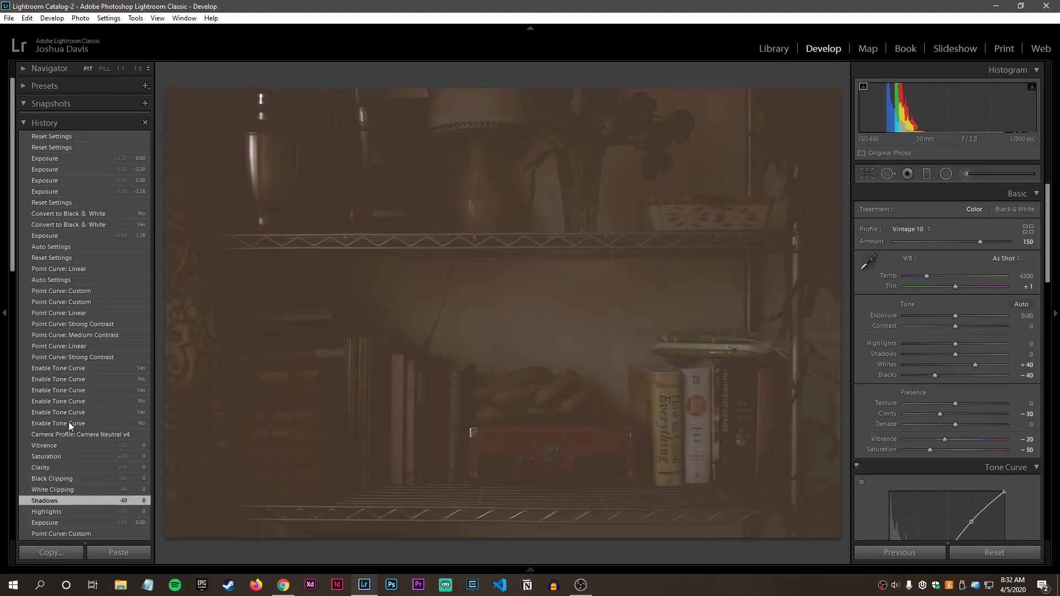
{"action": "left_click", "coordinate": [64, 309]}
{"action": "left_click", "coordinate": [64, 233]}
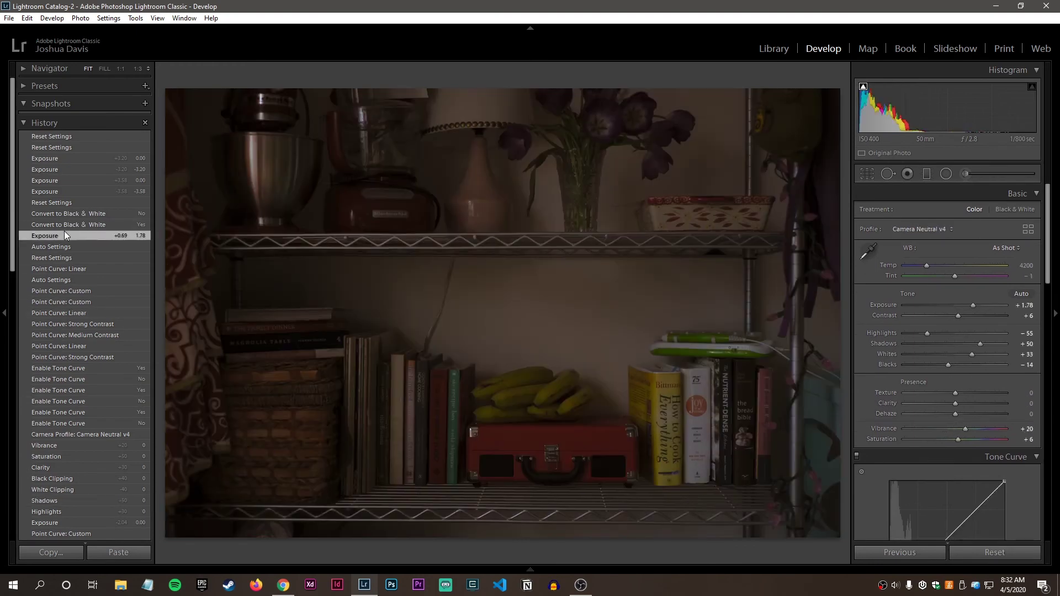
{"action": "left_click", "coordinate": [97, 192]}
{"action": "left_click", "coordinate": [95, 160]}
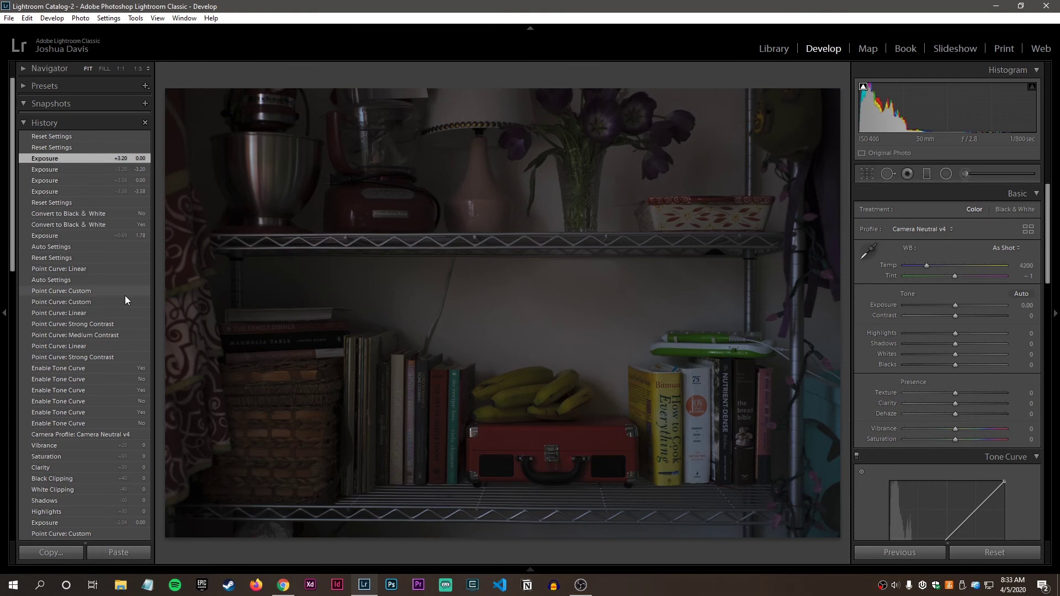
{"action": "left_click", "coordinate": [93, 412]}
{"action": "left_click", "coordinate": [70, 513]}
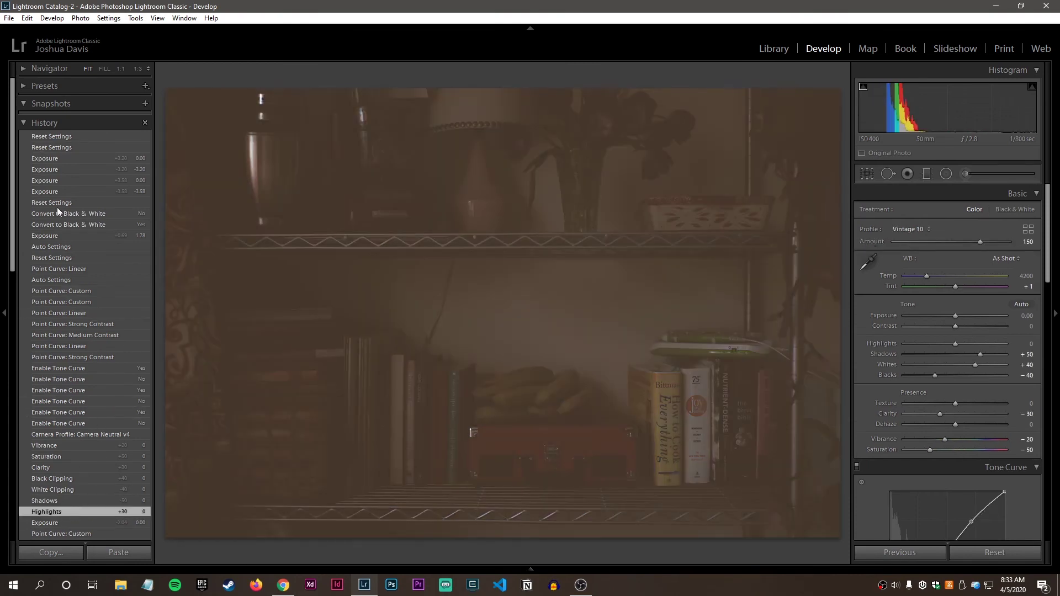
{"action": "left_click", "coordinate": [61, 133]}
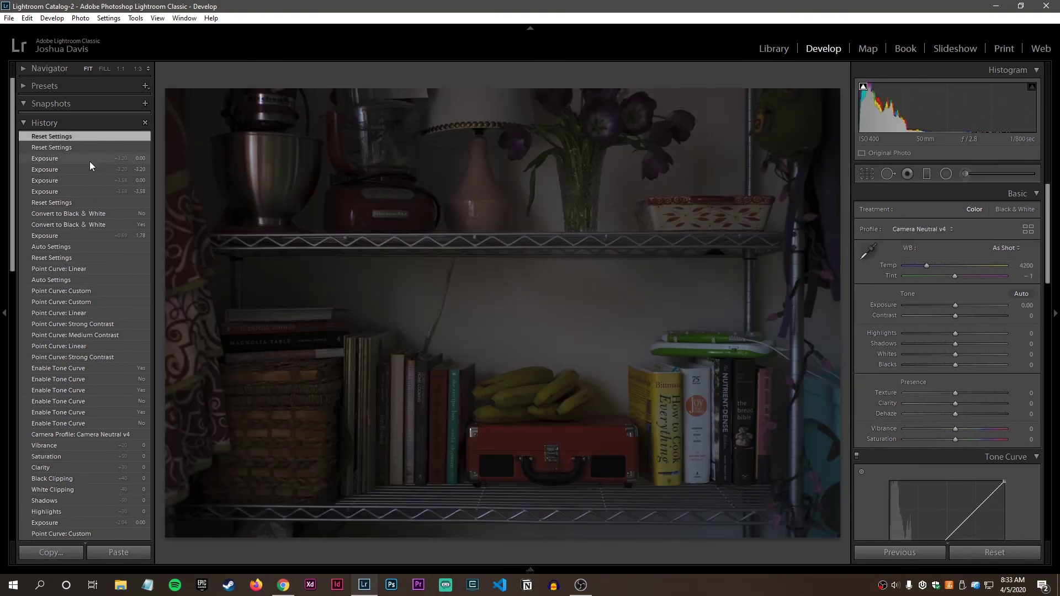
- Clear the underexposed photo's edit history and reset its develop settings
{"action": "left_click", "coordinate": [57, 18]}
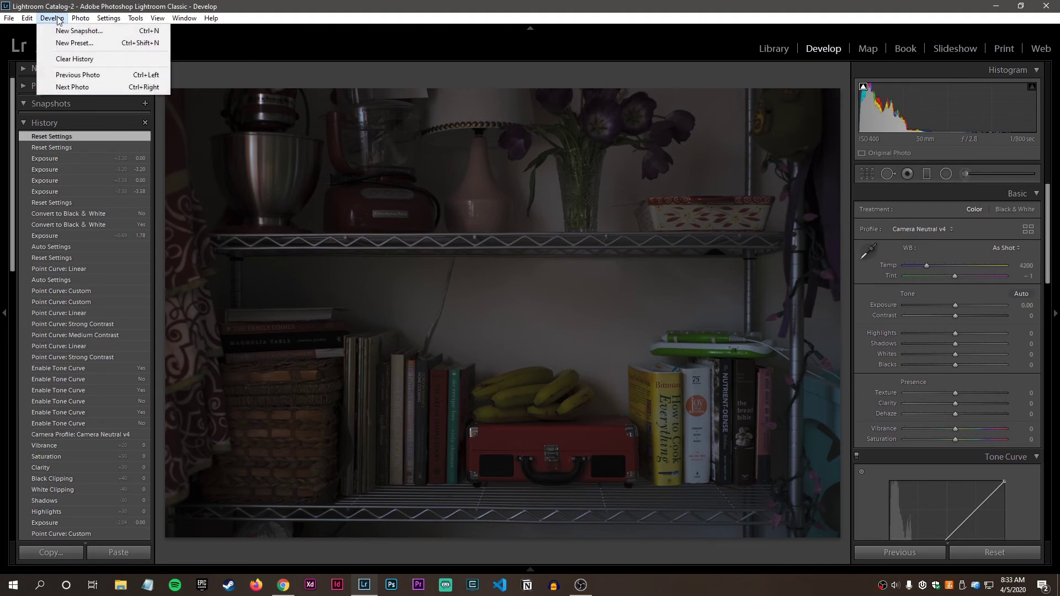
{"action": "left_click", "coordinate": [75, 59]}
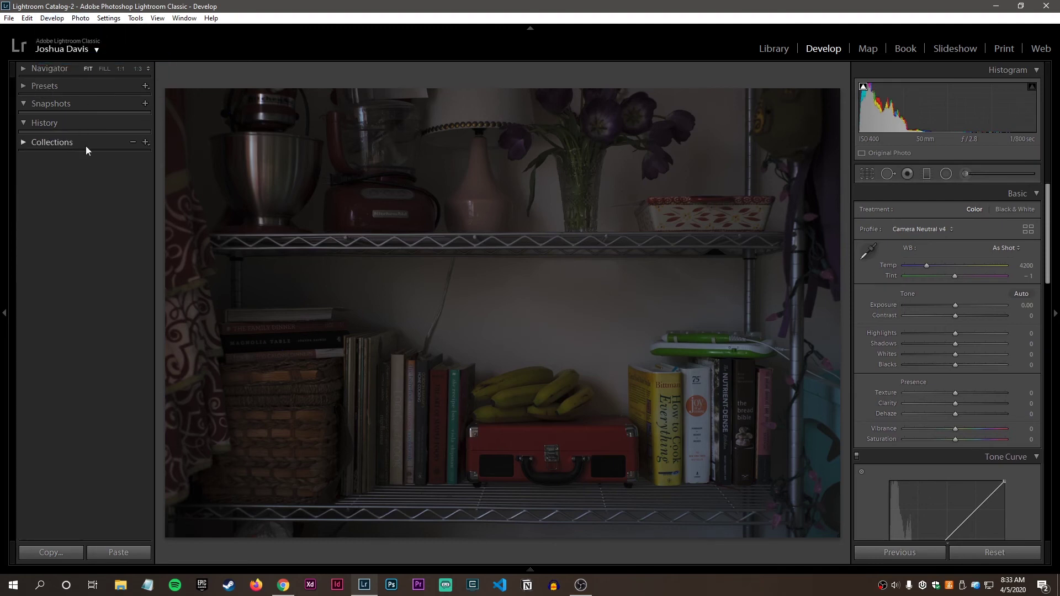
{"action": "left_click", "coordinate": [994, 552]}
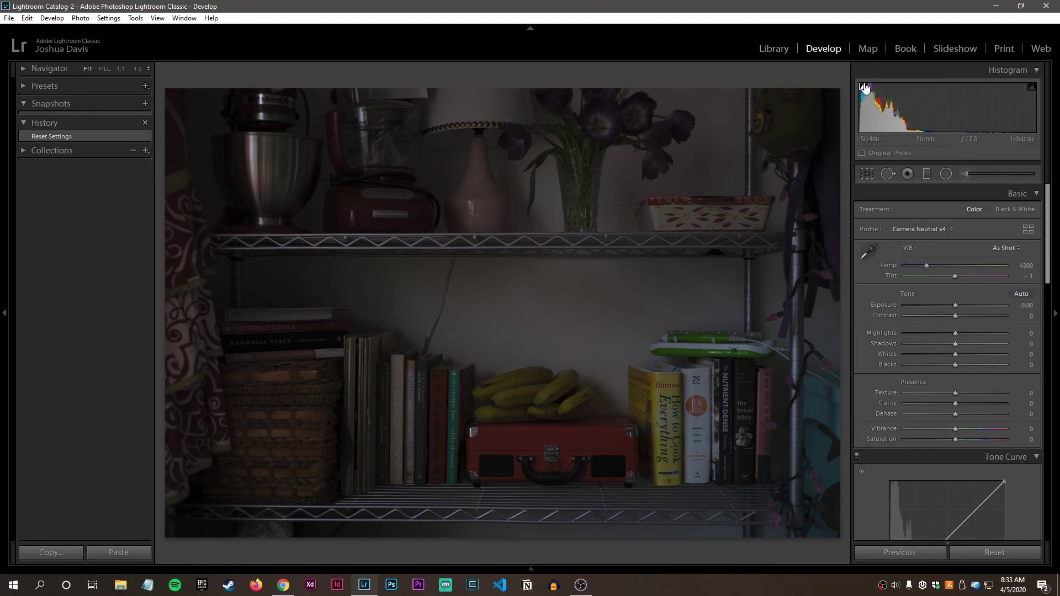
- Return to the thumbnail grid and reopen JDD_8265.NEF in the Develop module
{"action": "key", "text": "g"}
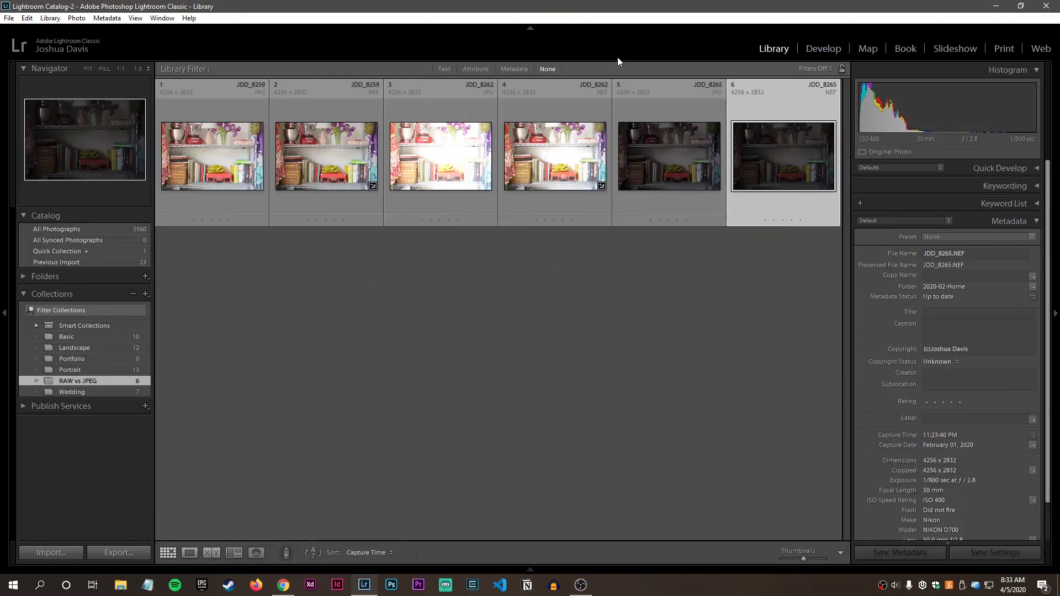
{"action": "left_click", "coordinate": [821, 51]}
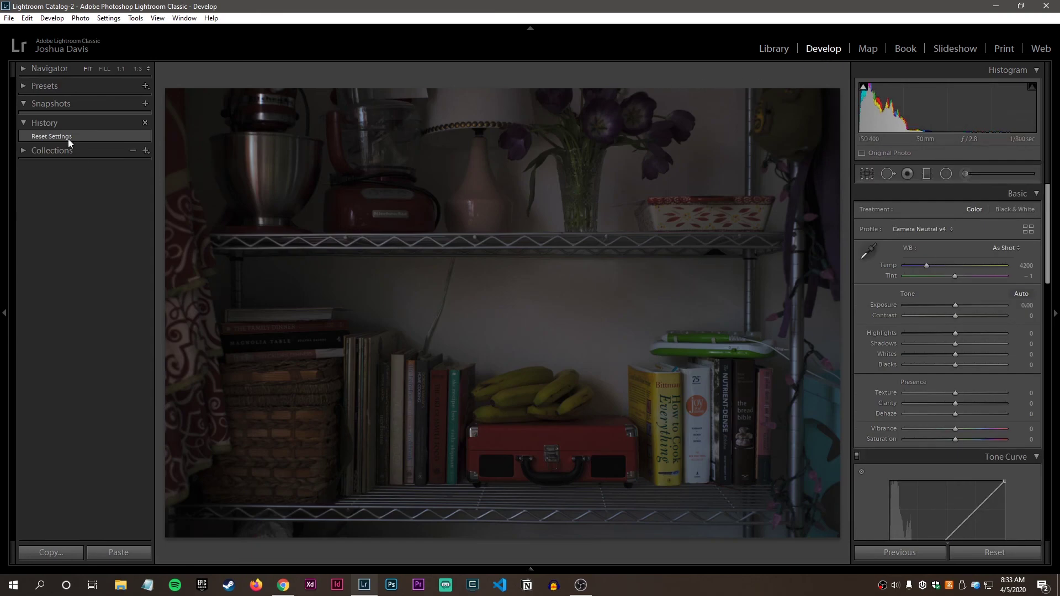